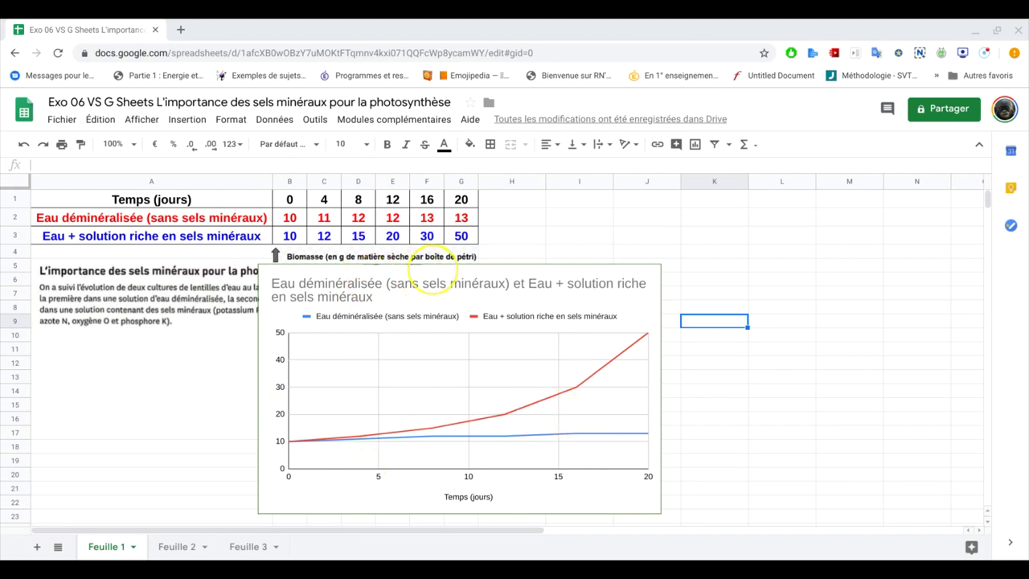
Open the Chart editor on the lentil biomass chart at its Customise (Personnaliser) tab
{"action": "double_click", "coordinate": [434, 274]}
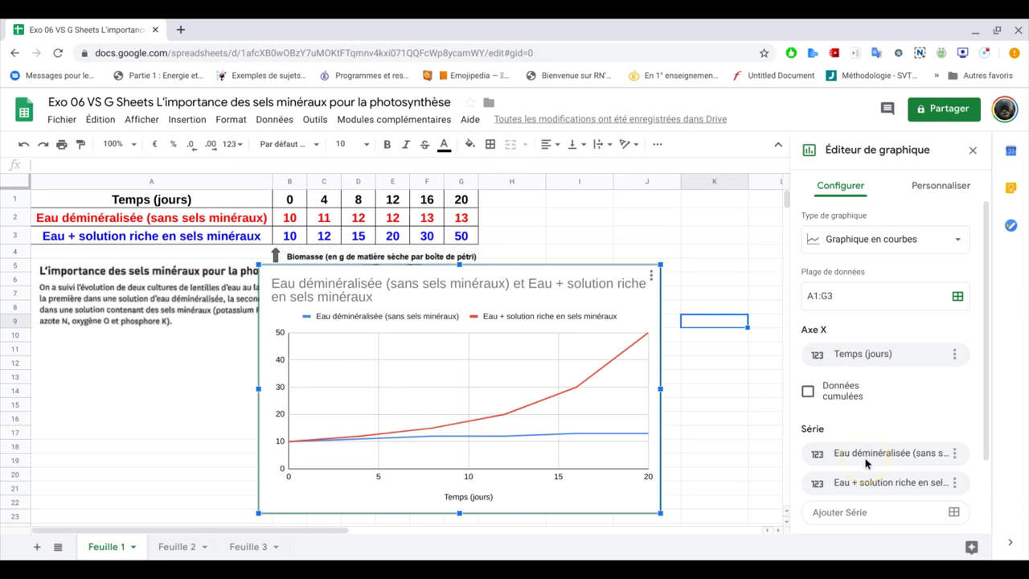
{"action": "left_click", "coordinate": [936, 190]}
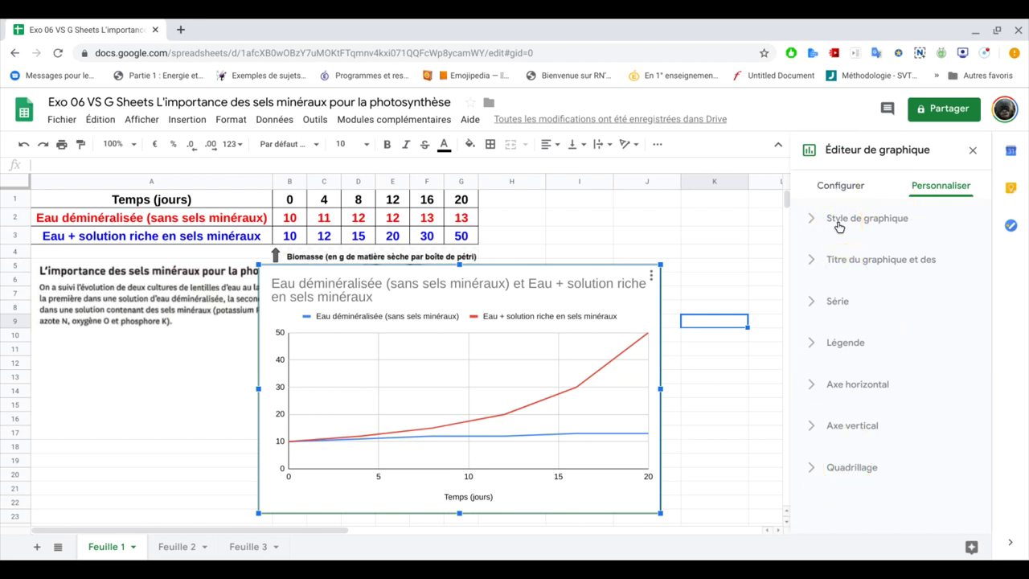
Try light yellow and light green chart backgrounds, then set the background back to white
{"action": "left_click", "coordinate": [839, 224]}
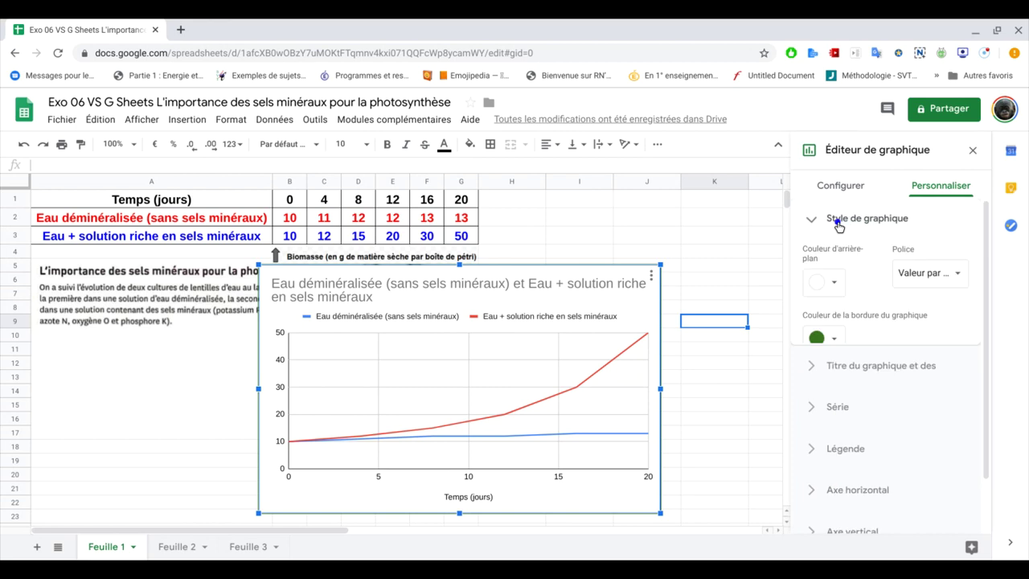
{"action": "left_click", "coordinate": [834, 282]}
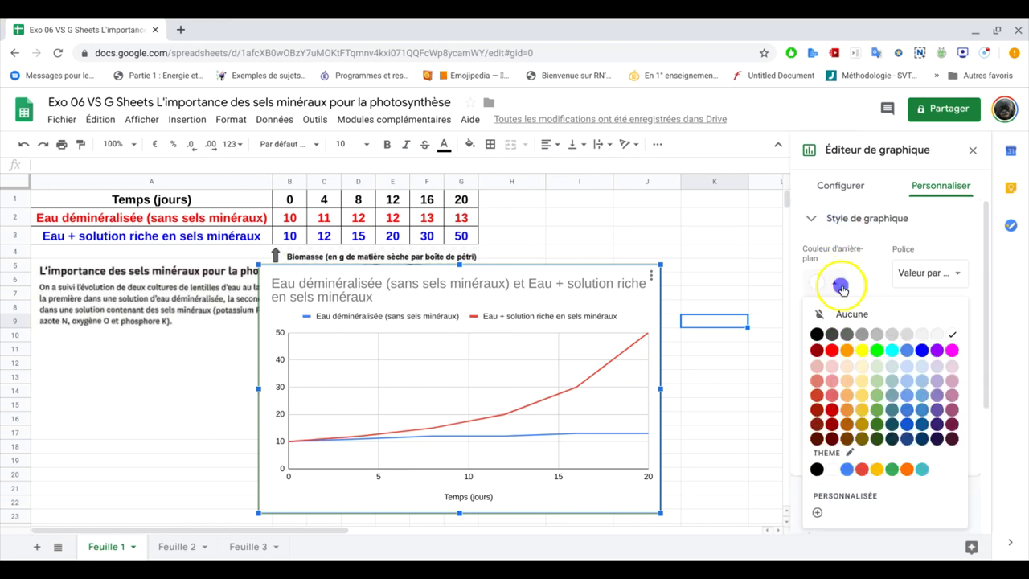
{"action": "left_click", "coordinate": [861, 365]}
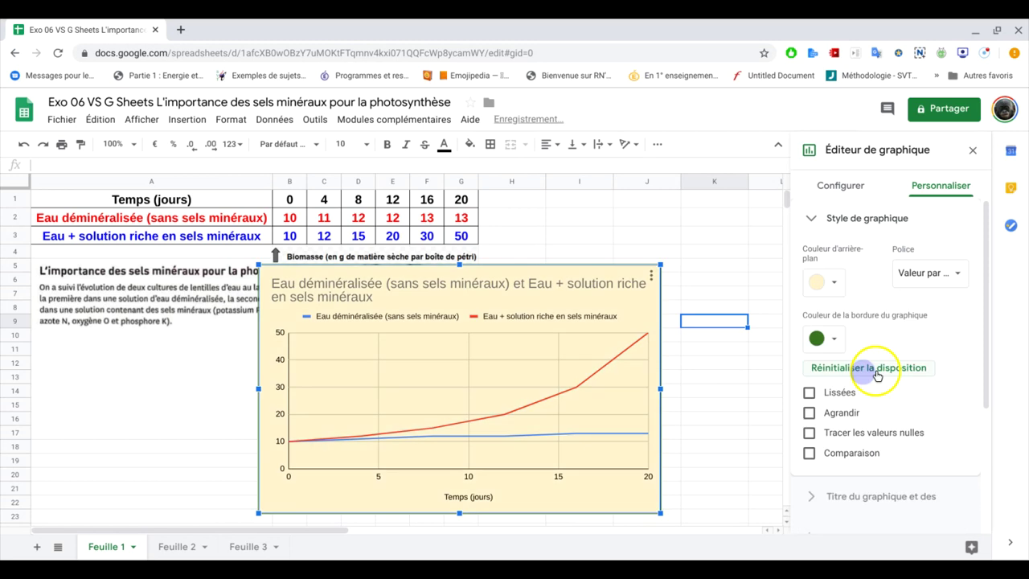
{"action": "left_click", "coordinate": [833, 283]}
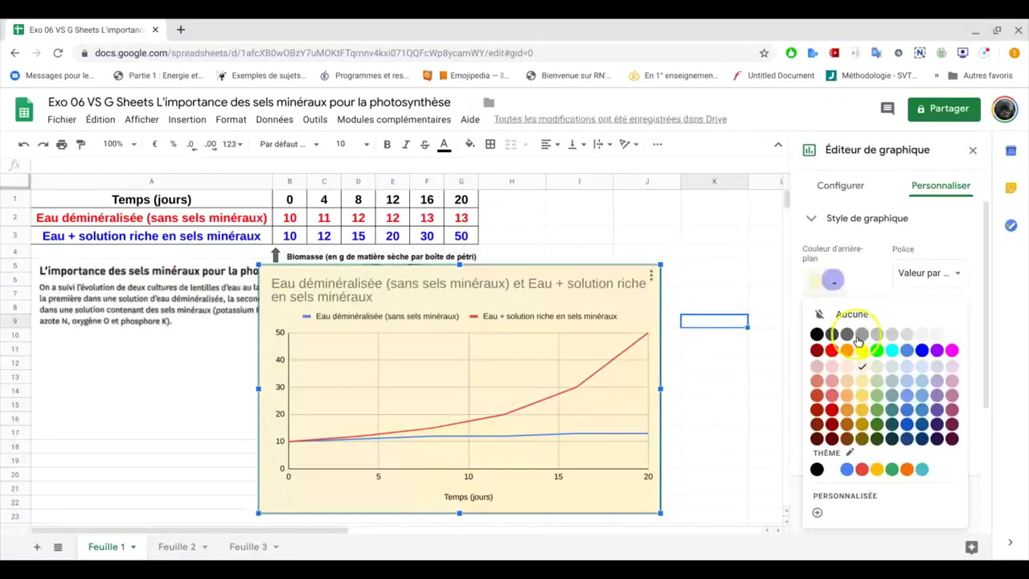
{"action": "left_click", "coordinate": [877, 366]}
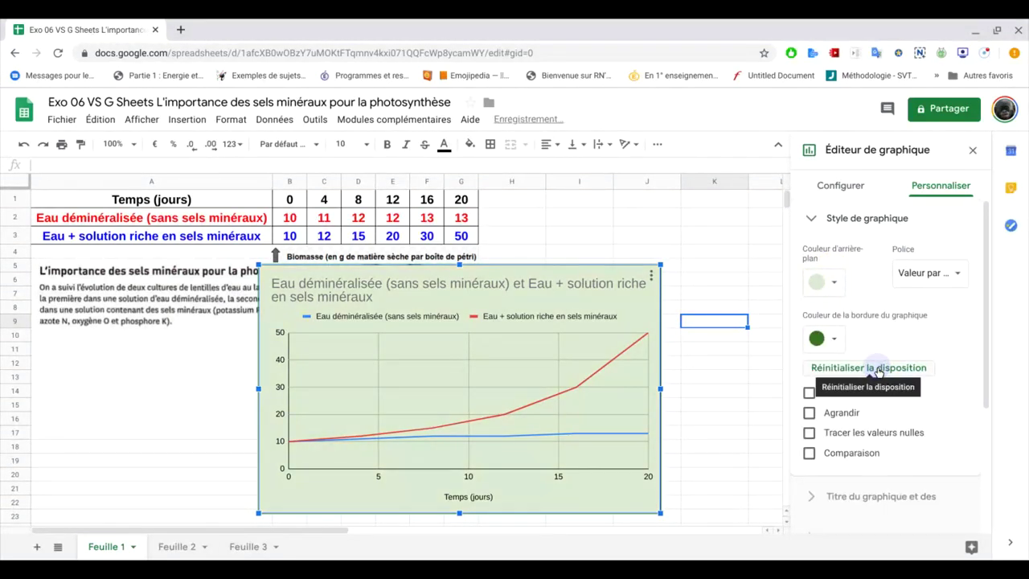
{"action": "left_click", "coordinate": [834, 282]}
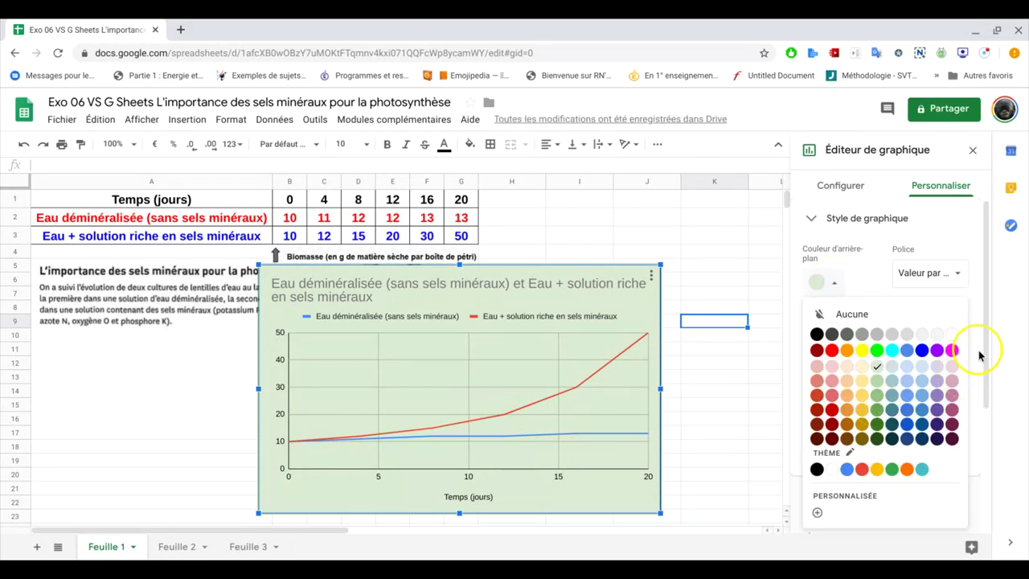
{"action": "left_click", "coordinate": [952, 336]}
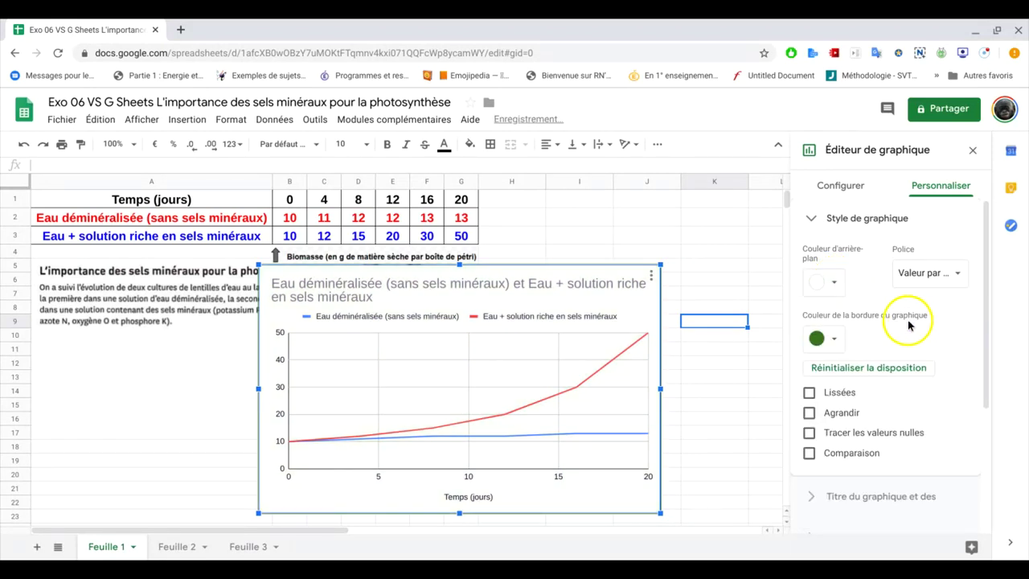
Try the Wide font on the chart text, then return it to the default font
{"action": "left_click", "coordinate": [952, 276]}
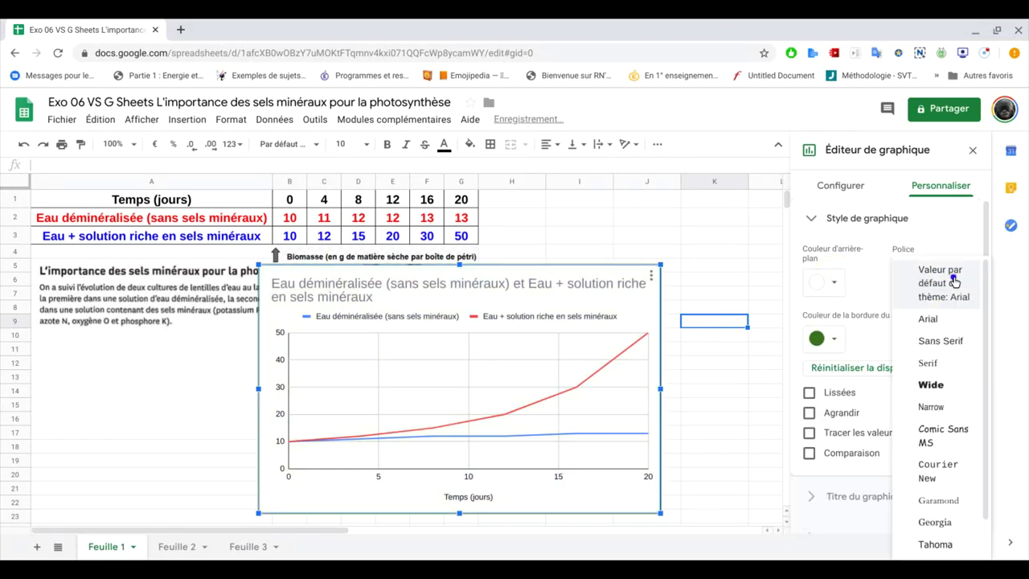
{"action": "left_click", "coordinate": [929, 389]}
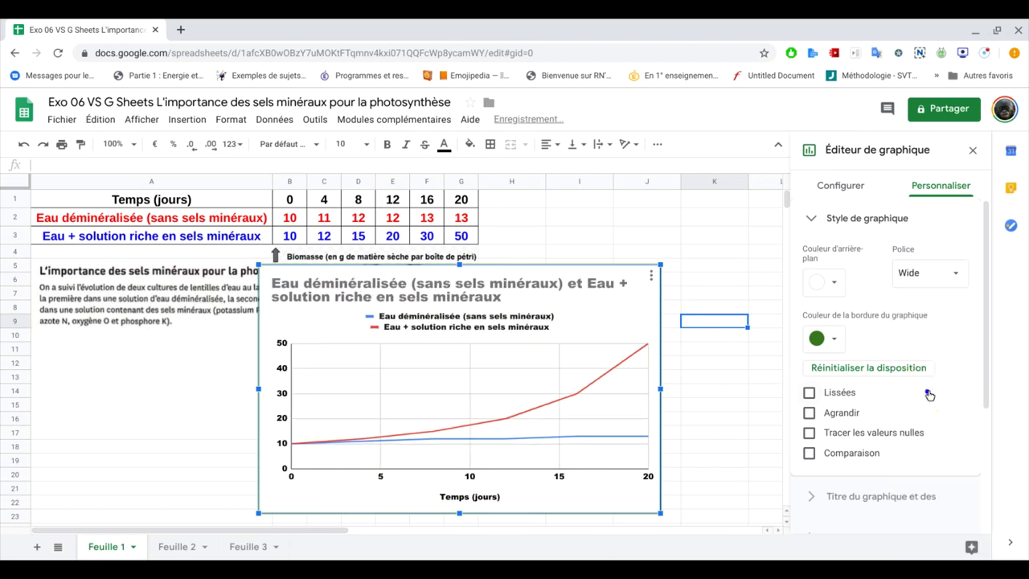
{"action": "left_click", "coordinate": [955, 273]}
{"action": "left_click", "coordinate": [931, 179]}
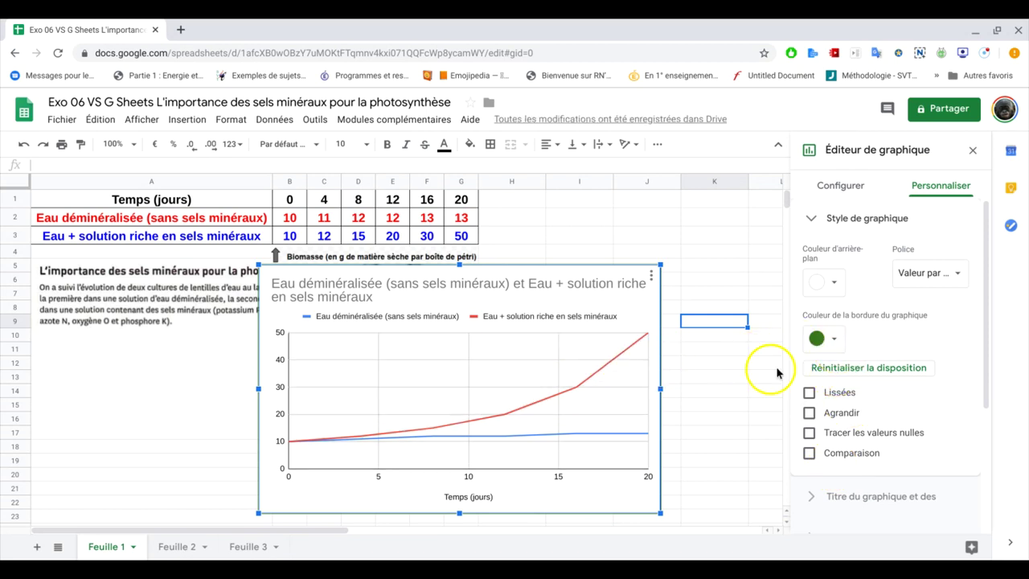
Try a grey, then a dark green chart border, and close the Chart editor
{"action": "left_click", "coordinate": [836, 338]}
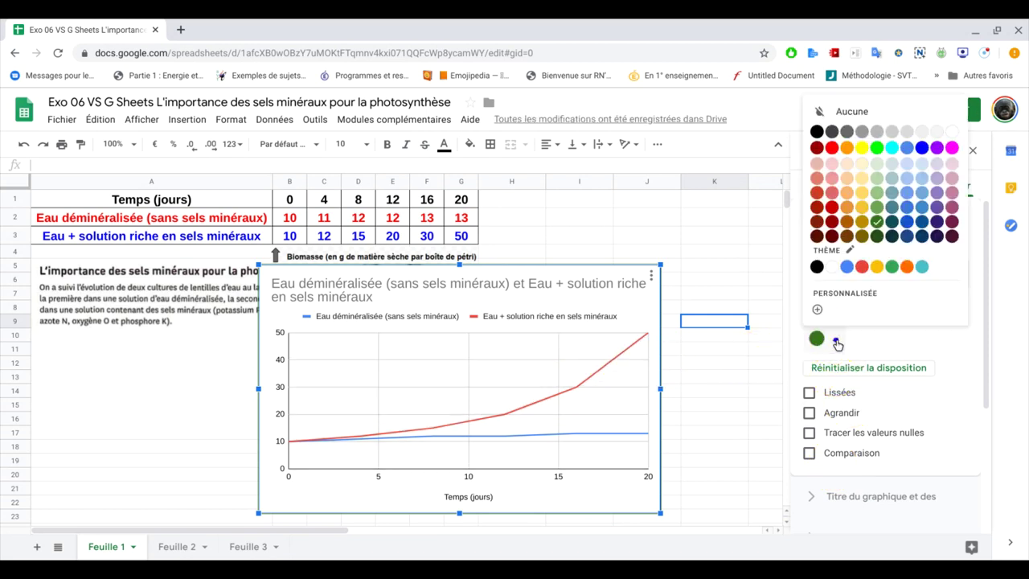
{"action": "left_click", "coordinate": [861, 133]}
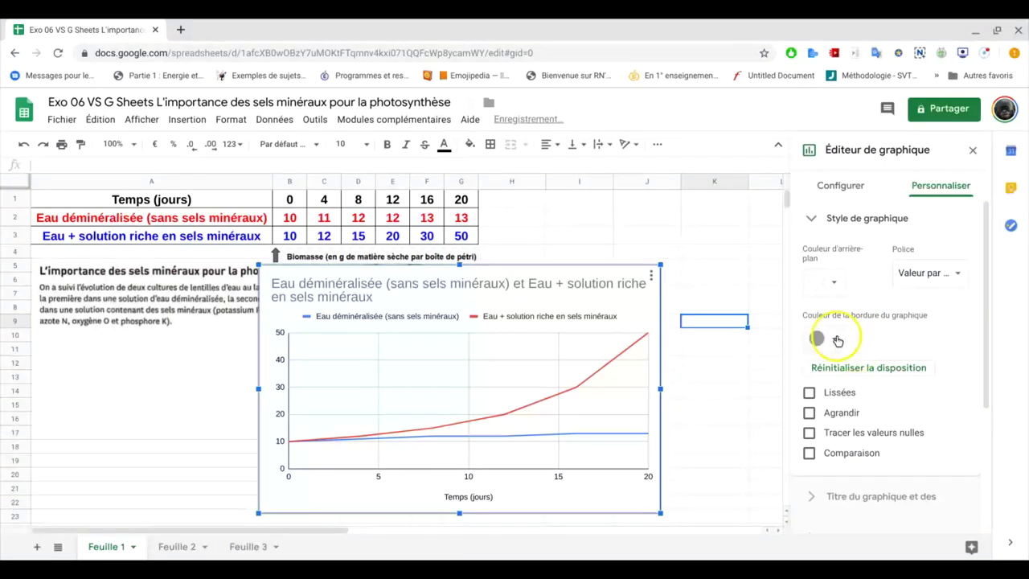
{"action": "left_click", "coordinate": [838, 341]}
{"action": "left_click", "coordinate": [877, 221]}
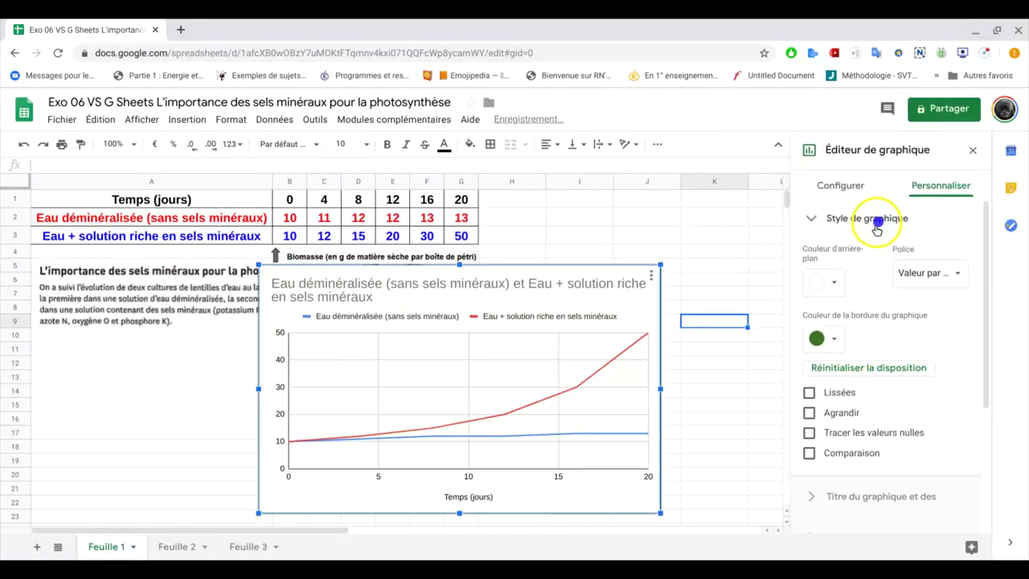
{"action": "left_click", "coordinate": [743, 378]}
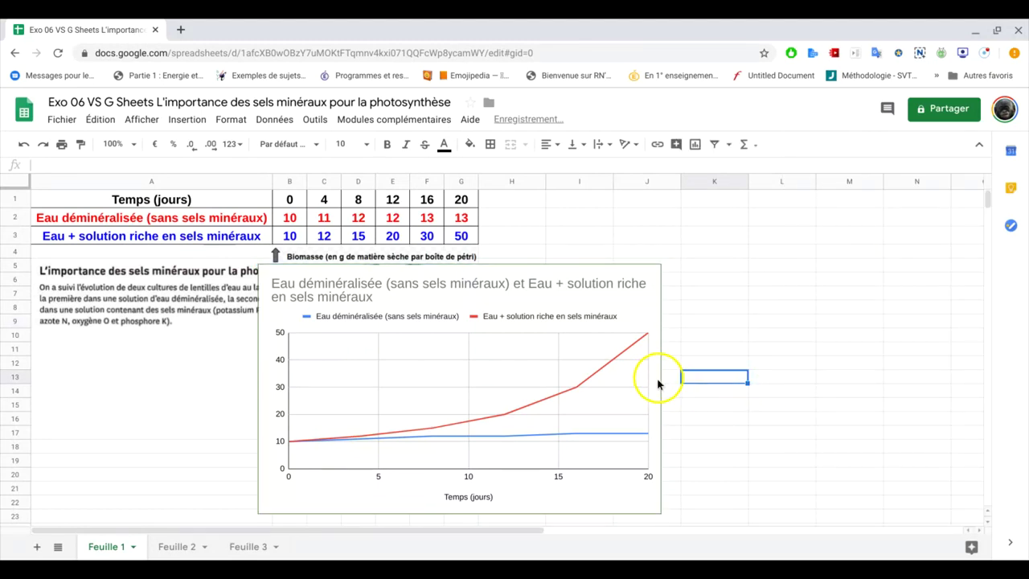
Reopen the chart's Style de graphique options, change the border to red, and close the editor
{"action": "left_click", "coordinate": [657, 305]}
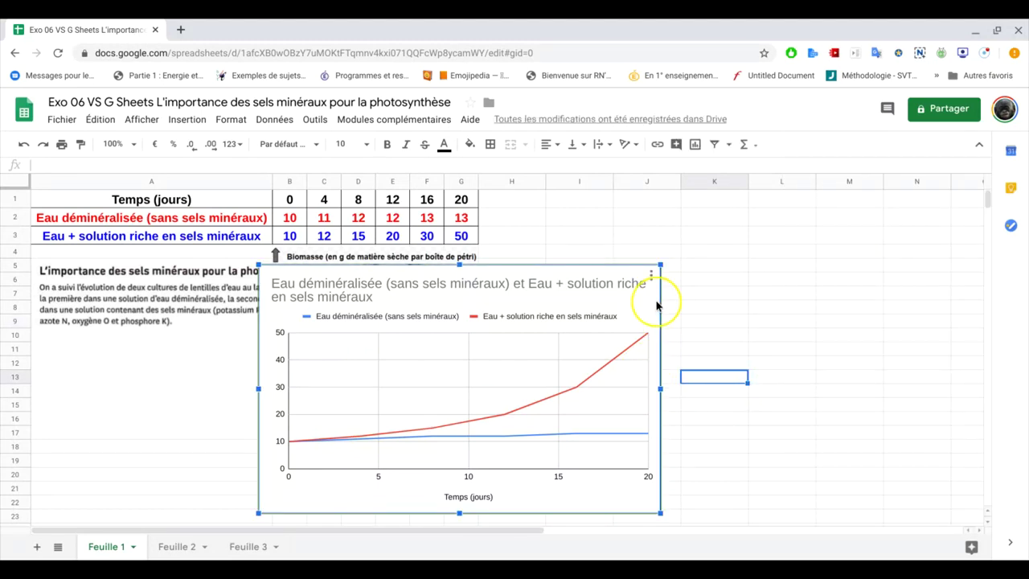
{"action": "double_click", "coordinate": [656, 305]}
{"action": "left_click", "coordinate": [928, 192]}
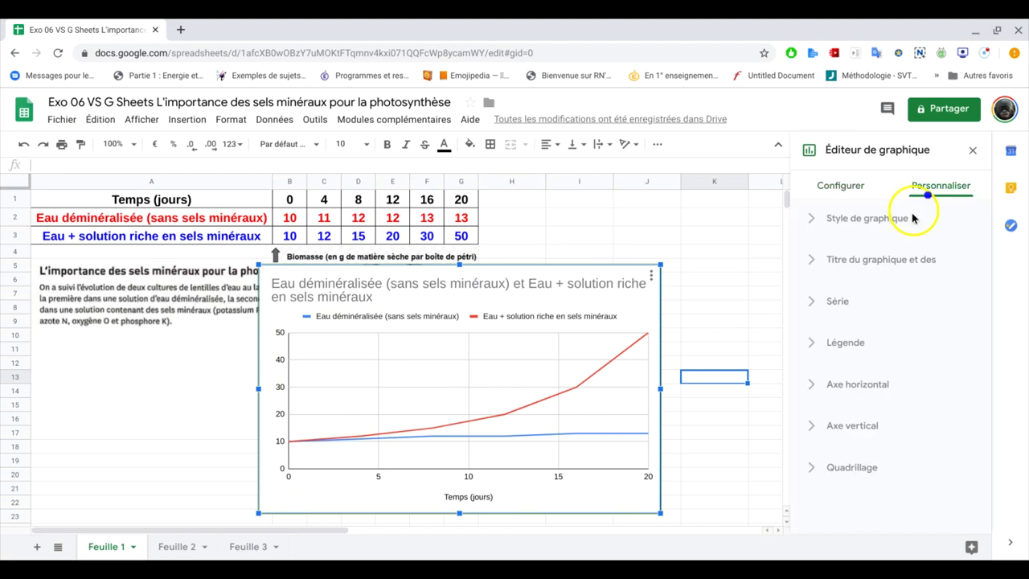
{"action": "left_click", "coordinate": [839, 219]}
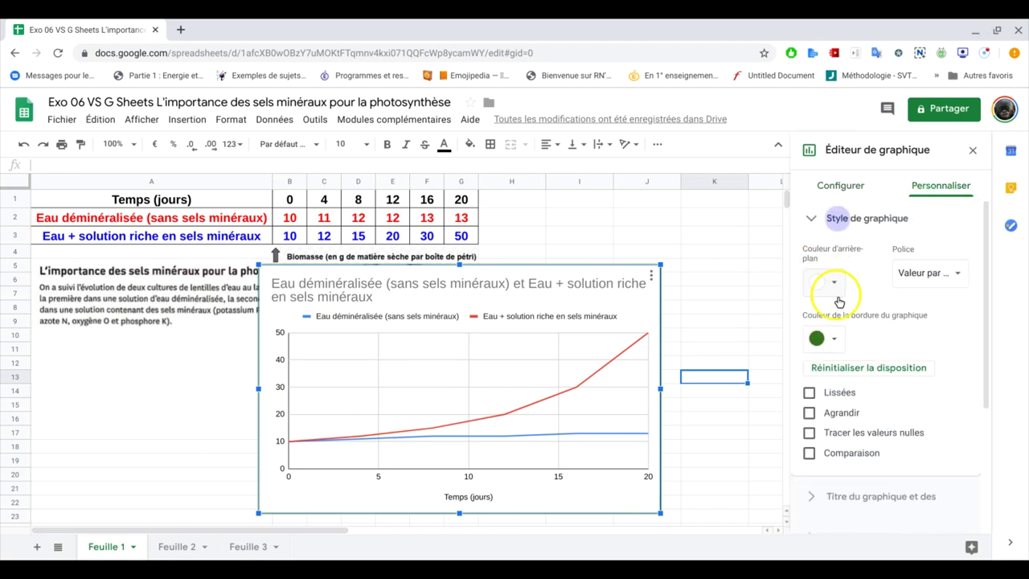
{"action": "left_click", "coordinate": [840, 344]}
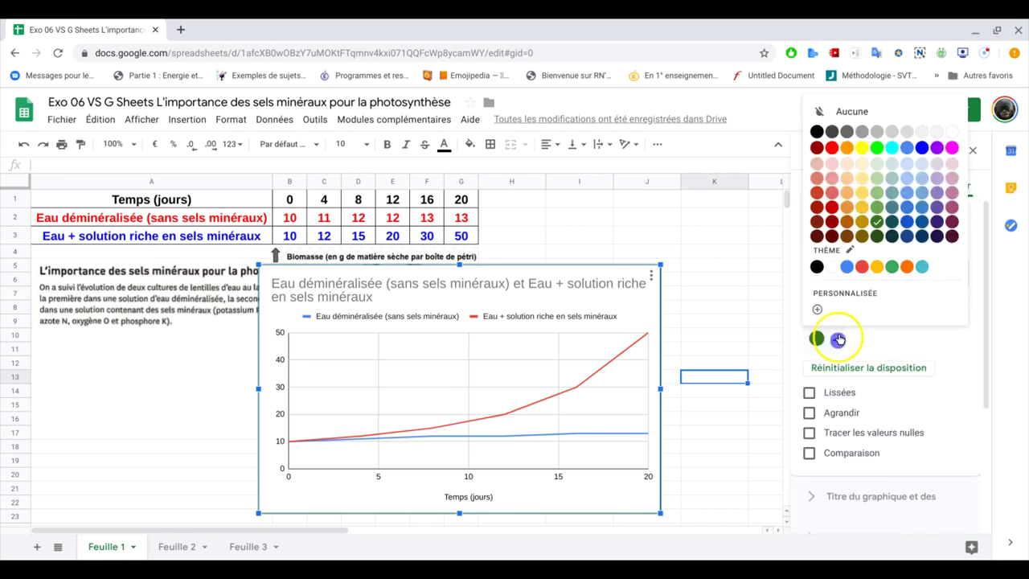
{"action": "left_click", "coordinate": [828, 211]}
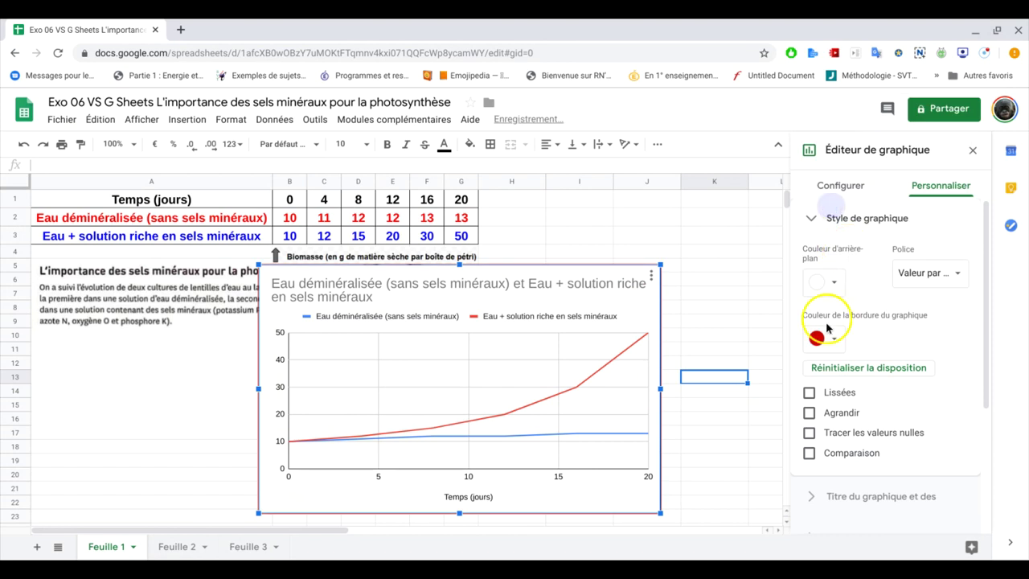
{"action": "left_click", "coordinate": [722, 321]}
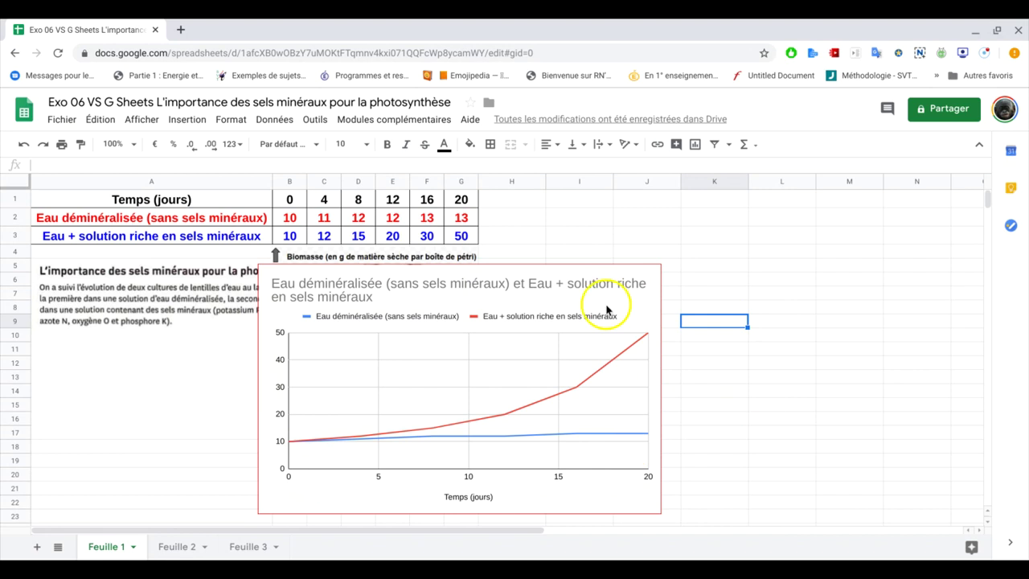
Reopen the Chart editor and set the chart border back to dark green
{"action": "left_click", "coordinate": [640, 301]}
{"action": "double_click", "coordinate": [639, 301]}
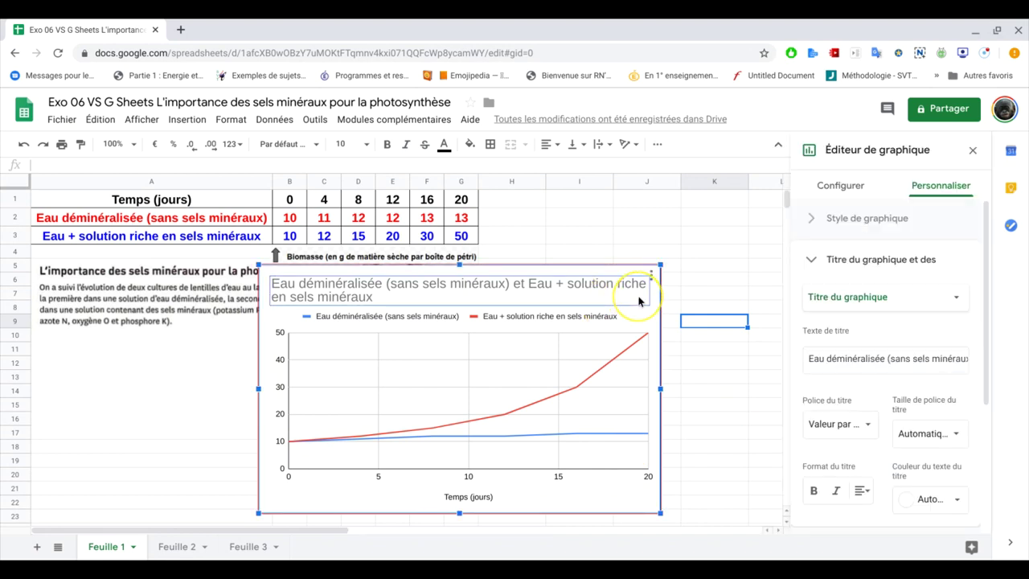
{"action": "left_click", "coordinate": [822, 219]}
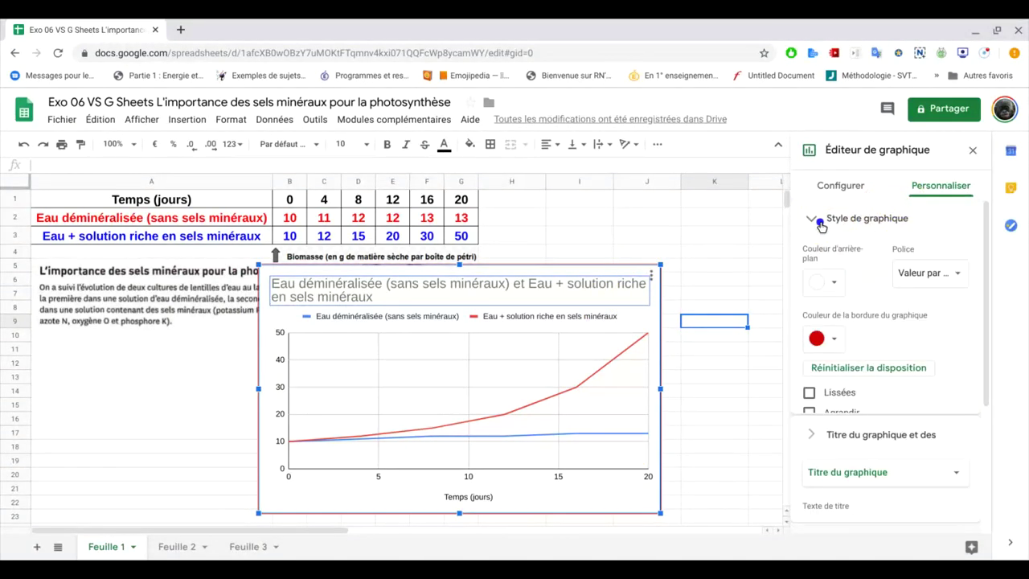
{"action": "left_click", "coordinate": [817, 338]}
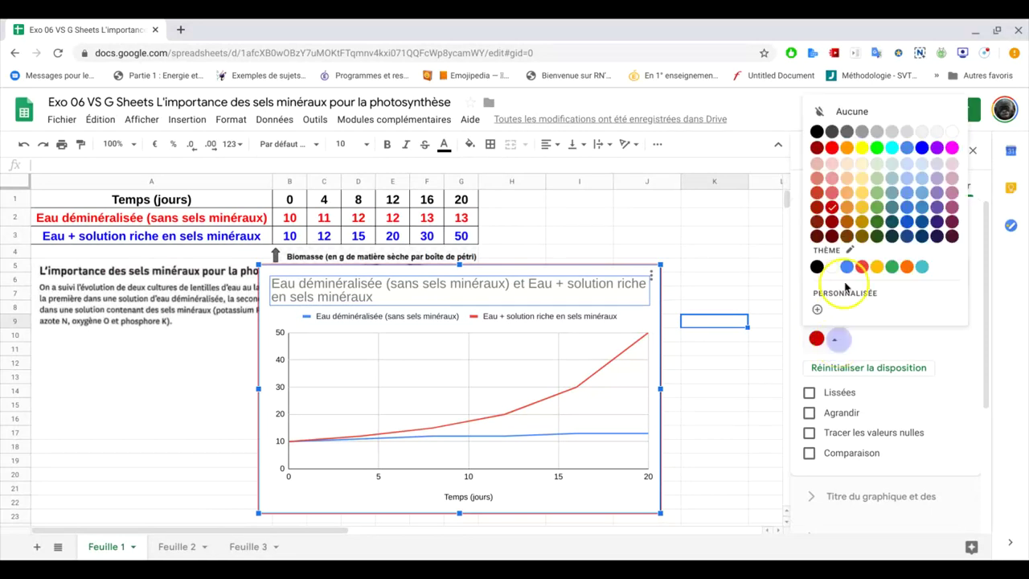
{"action": "left_click", "coordinate": [876, 221]}
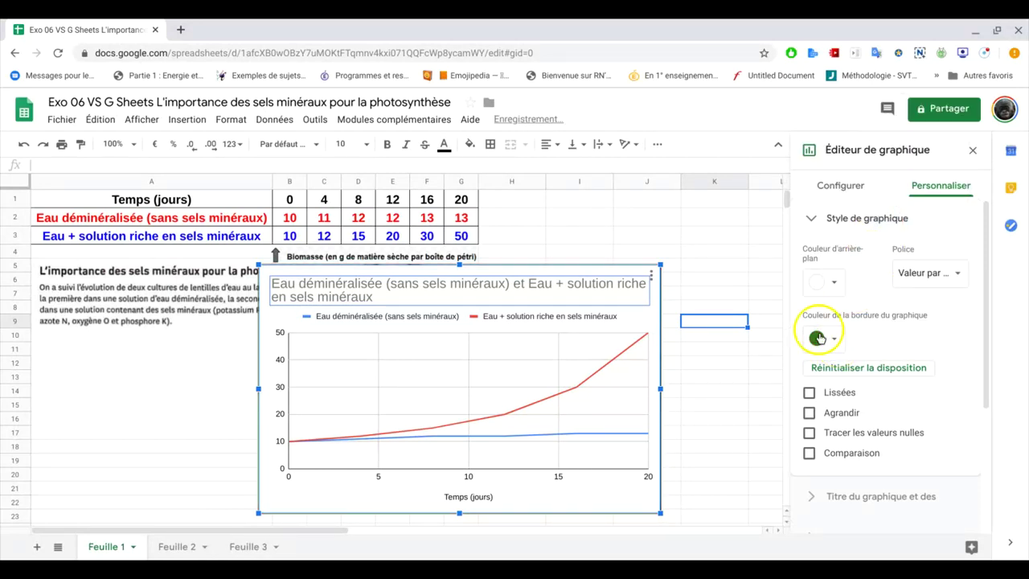
Test smoothed lines and the enlarged plot area, leaving both off, then collapse Style de graphique
{"action": "left_click", "coordinate": [808, 392]}
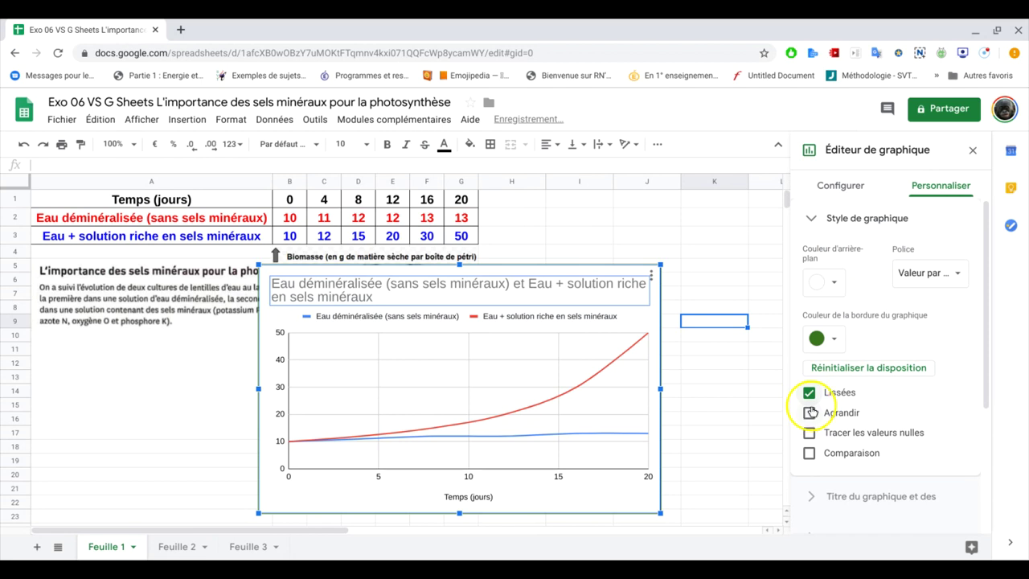
{"action": "left_click", "coordinate": [809, 392]}
{"action": "left_click", "coordinate": [809, 412]}
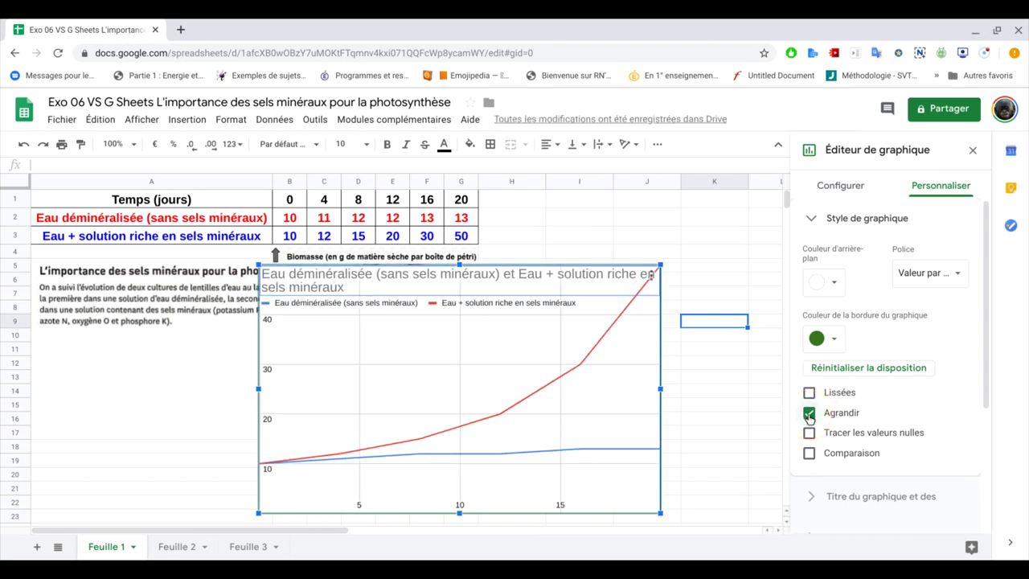
{"action": "left_click", "coordinate": [809, 412]}
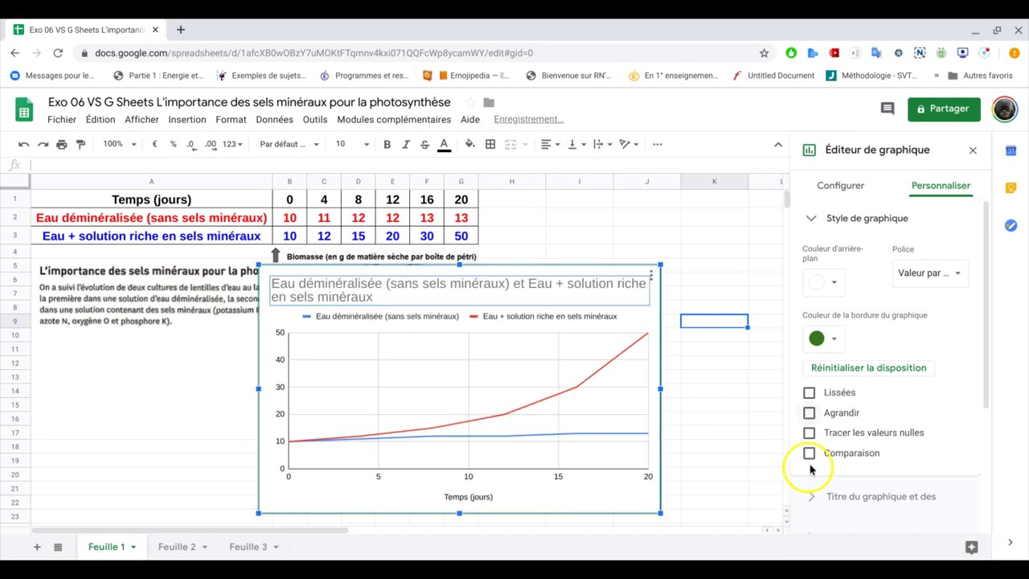
{"action": "left_click", "coordinate": [810, 219]}
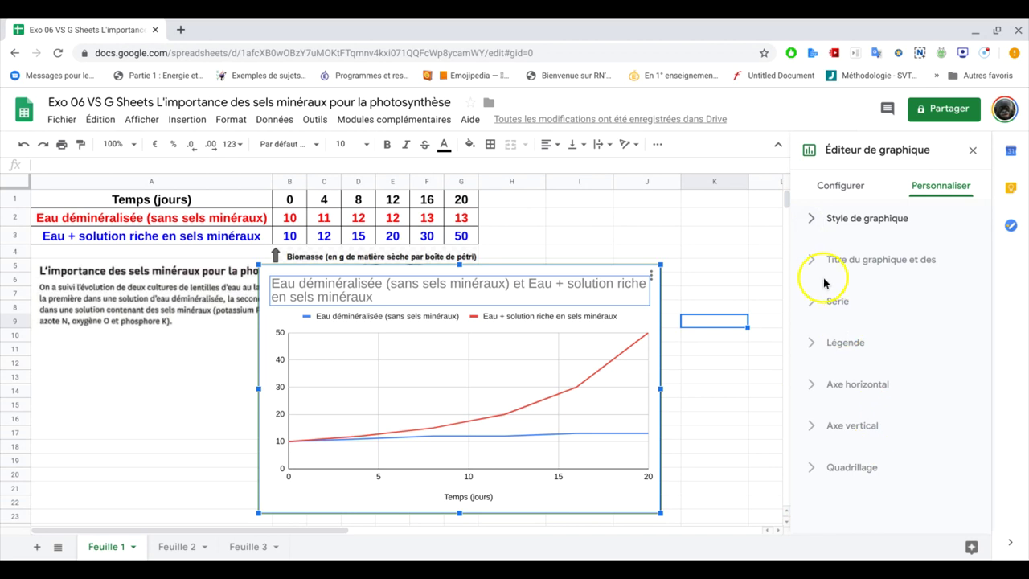
{"action": "left_click", "coordinate": [810, 261]}
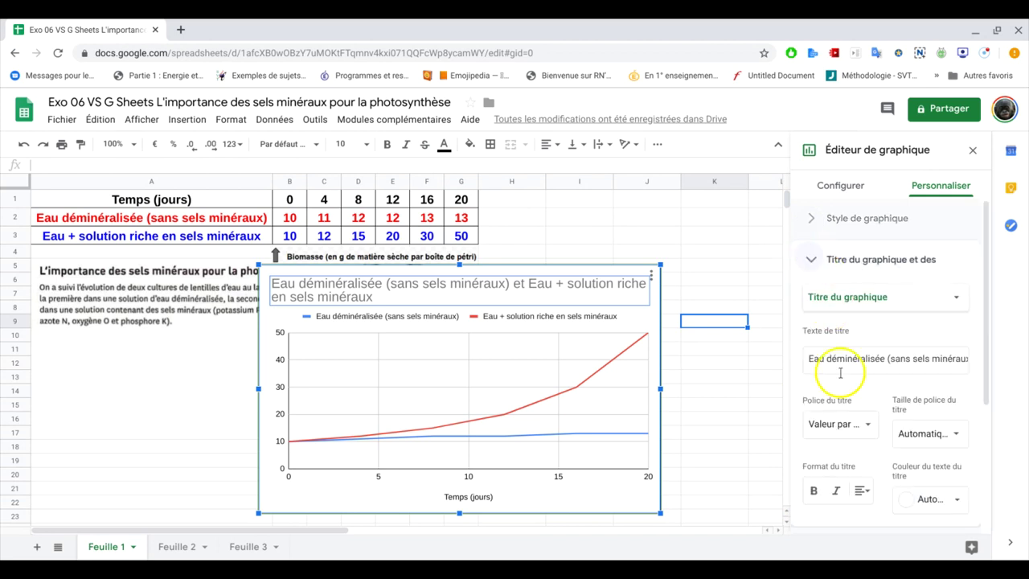
{"action": "left_click", "coordinate": [957, 301]}
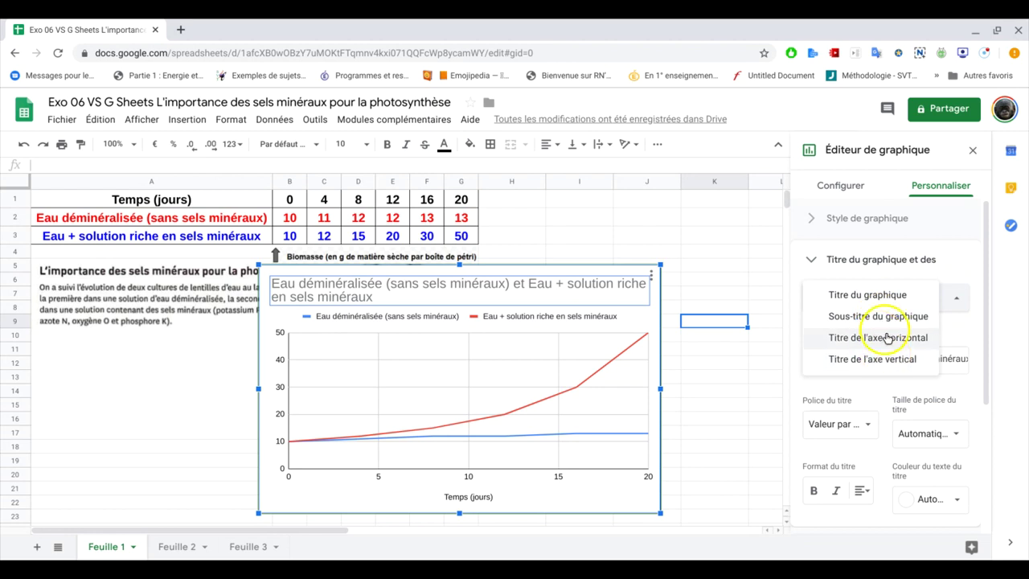
{"action": "left_click", "coordinate": [884, 295]}
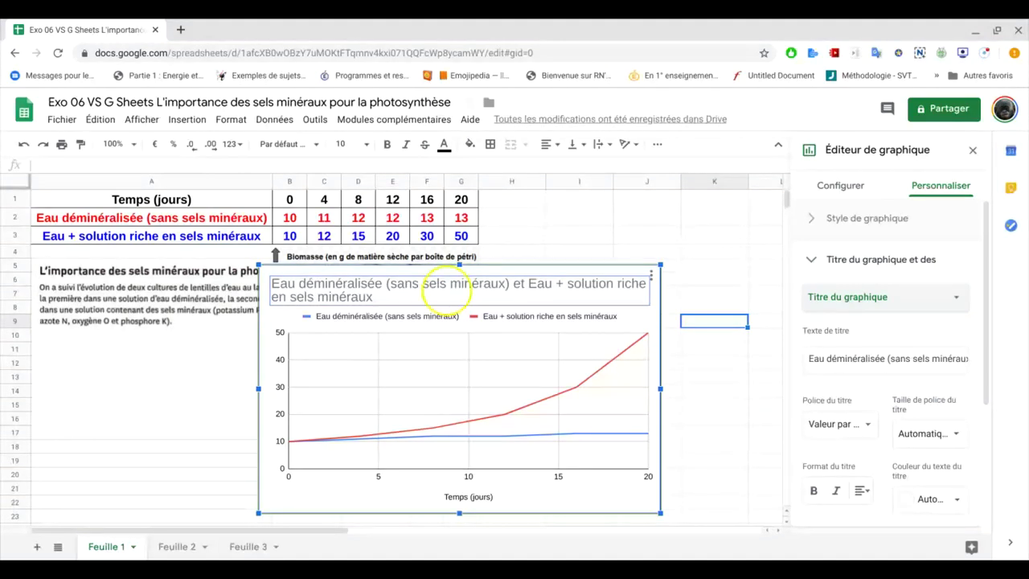
Retype the chart title about lentil biomass versus mineral-salt supply, fixing the space after 'biomasse'
{"action": "left_click", "coordinate": [448, 295]}
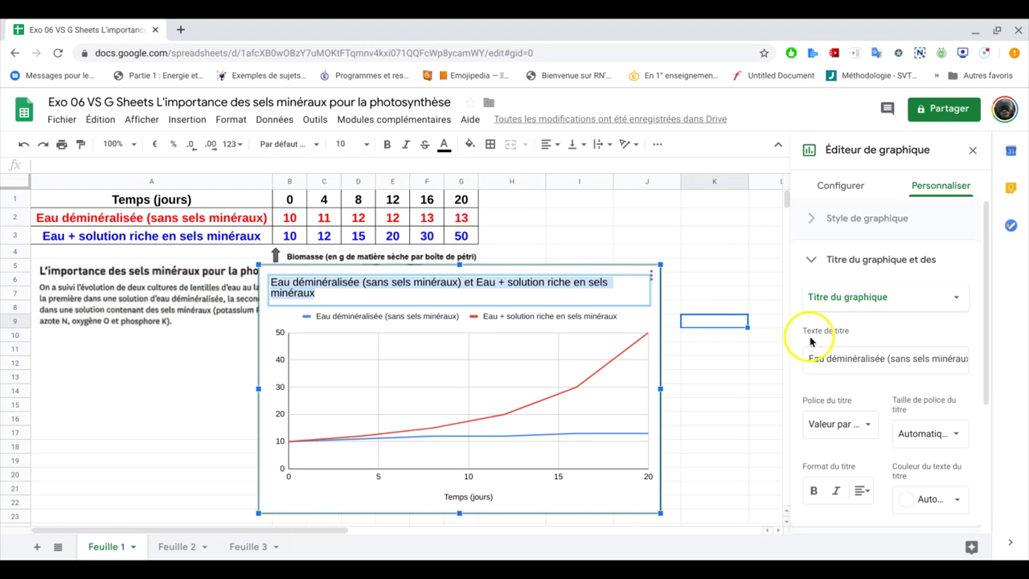
{"action": "left_click", "coordinate": [840, 359]}
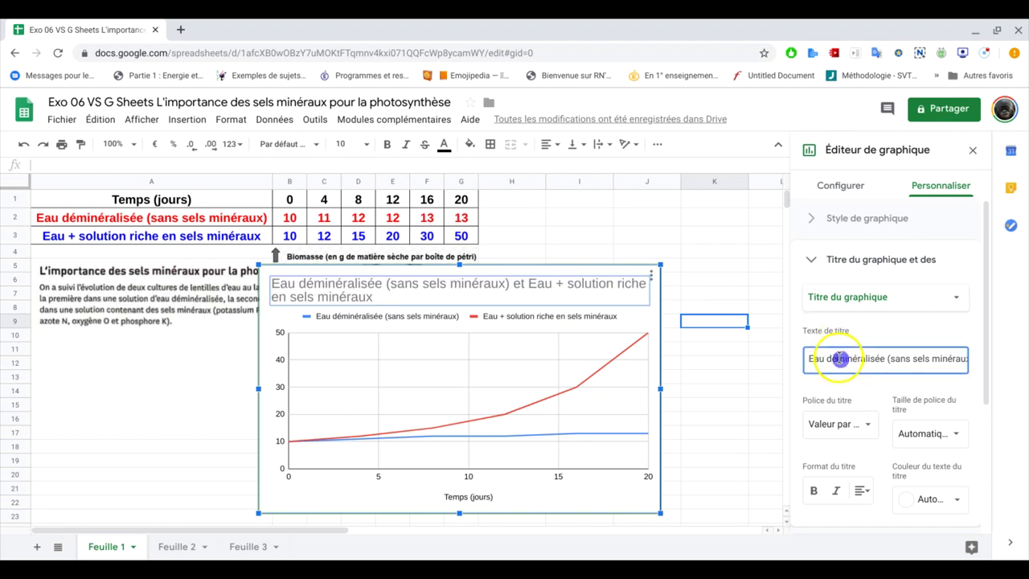
{"action": "left_click", "coordinate": [502, 288]}
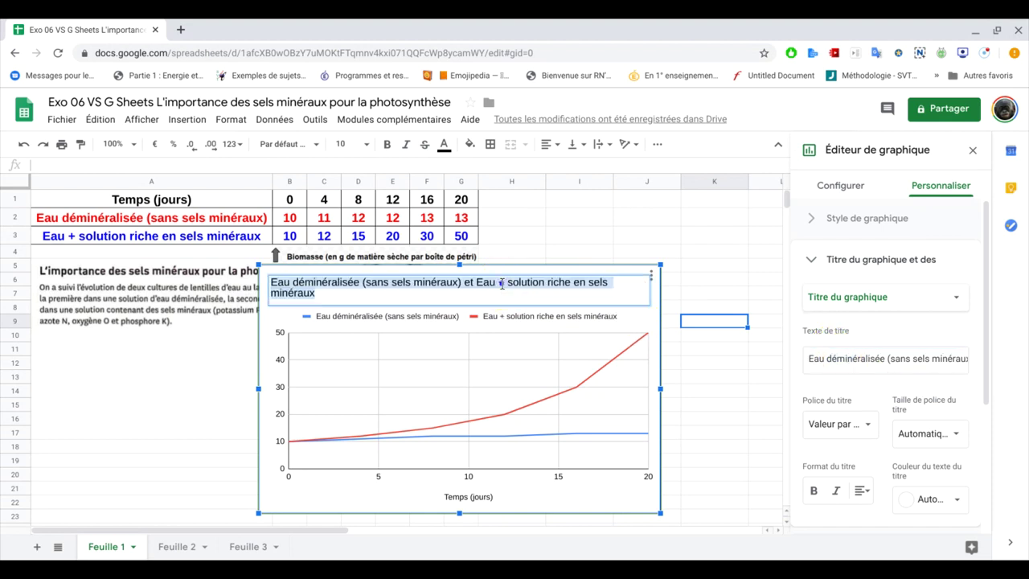
{"action": "type", "text": "Evolution de la biomassede lentill"}
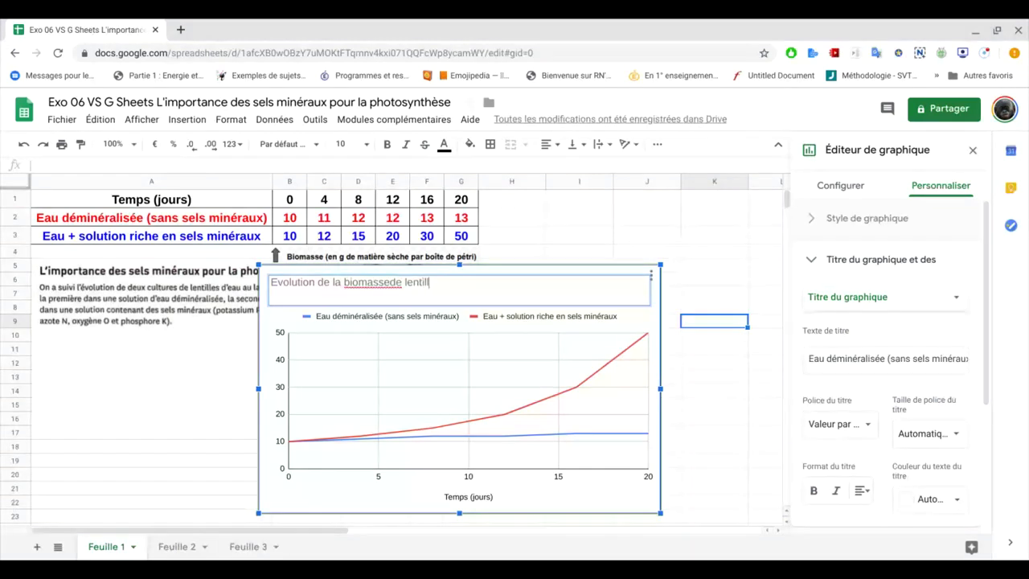
{"action": "type", "text": "es d'eau en fonction de l'apport en sels minéraux"}
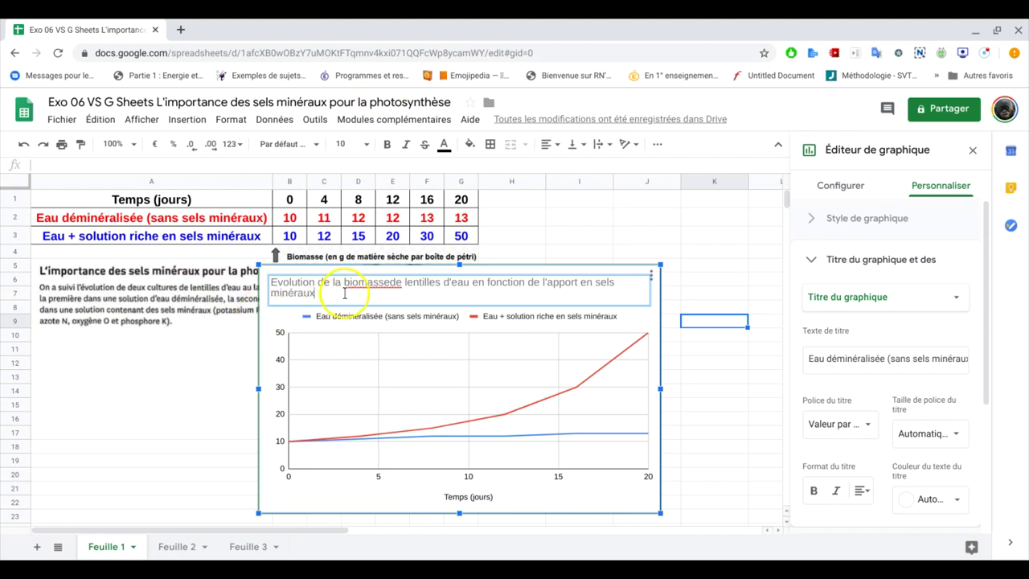
{"action": "left_click", "coordinate": [391, 282]}
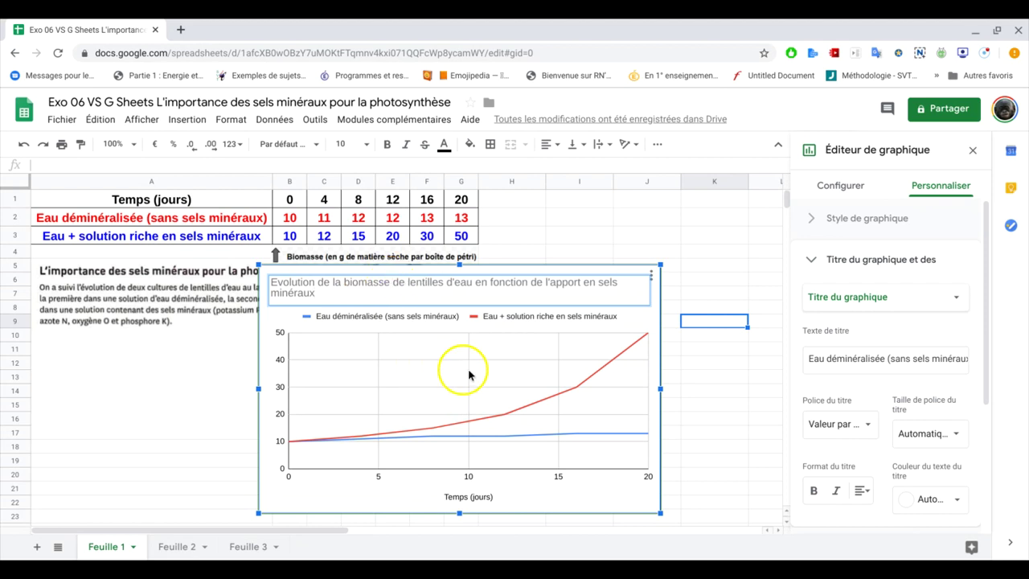
Make the chart title bold and size 18
{"action": "scroll", "coordinate": [897, 378], "scroll_direction": "down", "scroll_amount": 1}
{"action": "scroll", "coordinate": [898, 378], "scroll_direction": "down", "scroll_amount": 2}
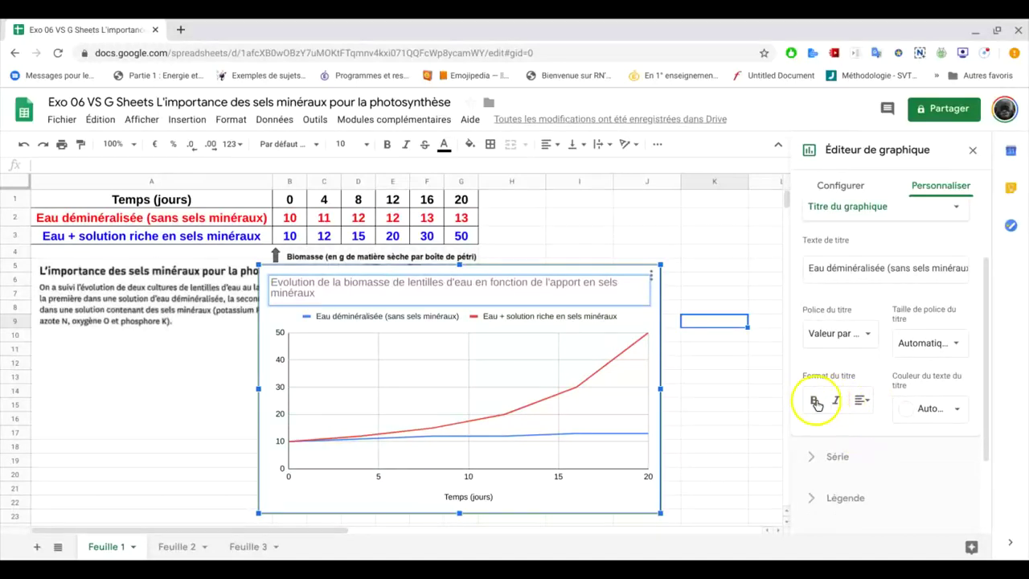
{"action": "left_click", "coordinate": [815, 398]}
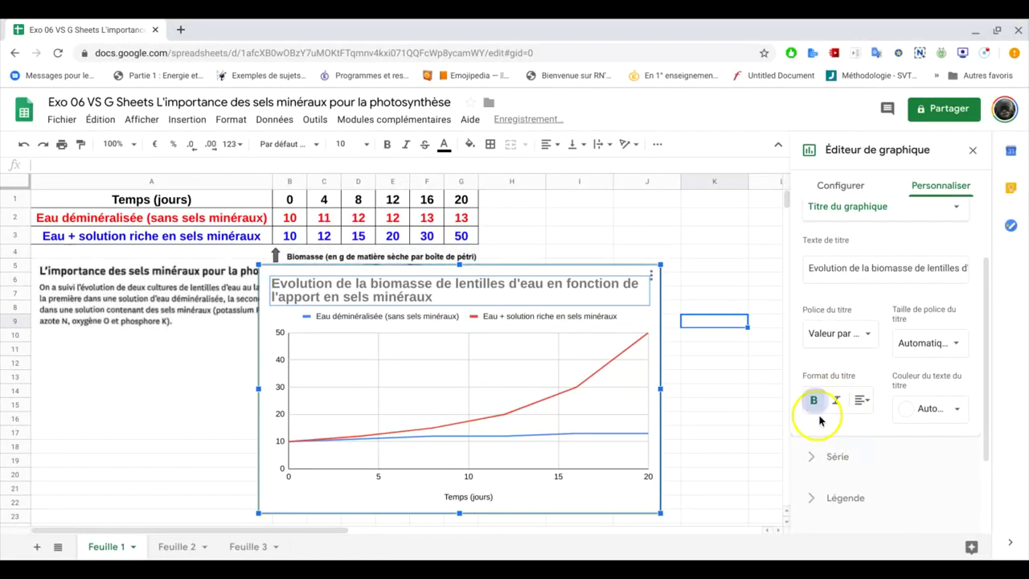
{"action": "left_click", "coordinate": [960, 347]}
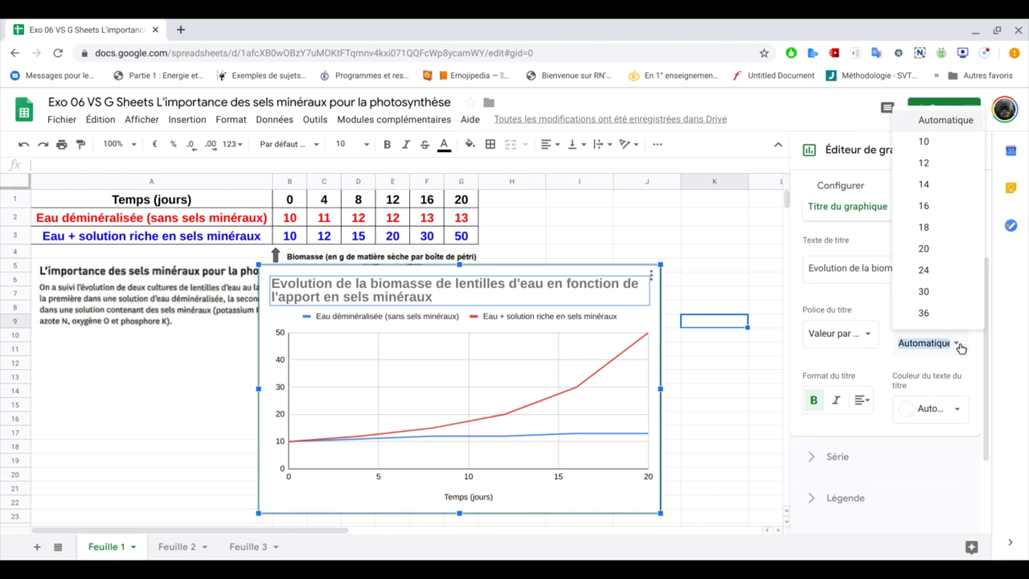
{"action": "left_click", "coordinate": [940, 147]}
{"action": "left_click", "coordinate": [956, 345]}
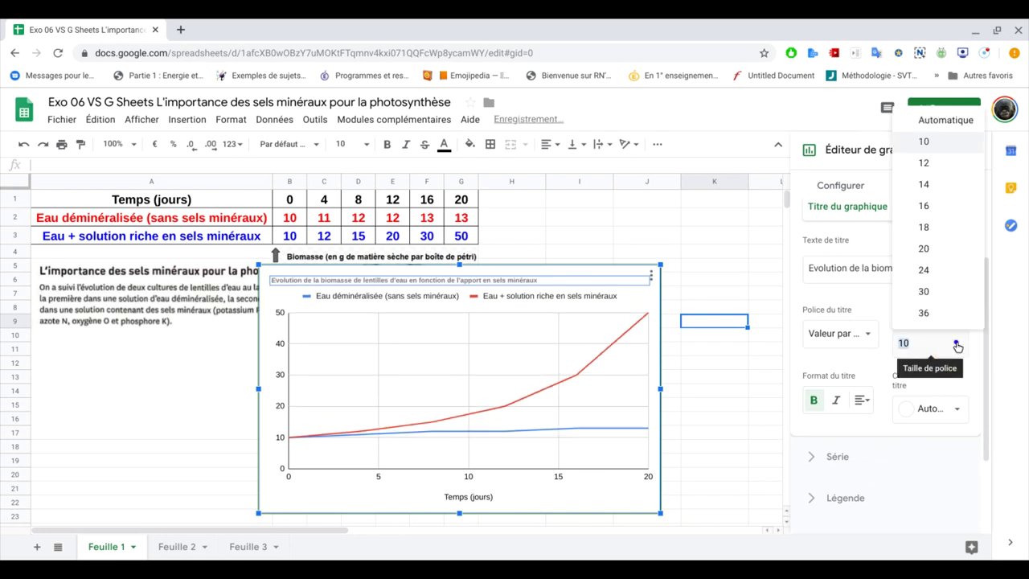
{"action": "left_click", "coordinate": [937, 186]}
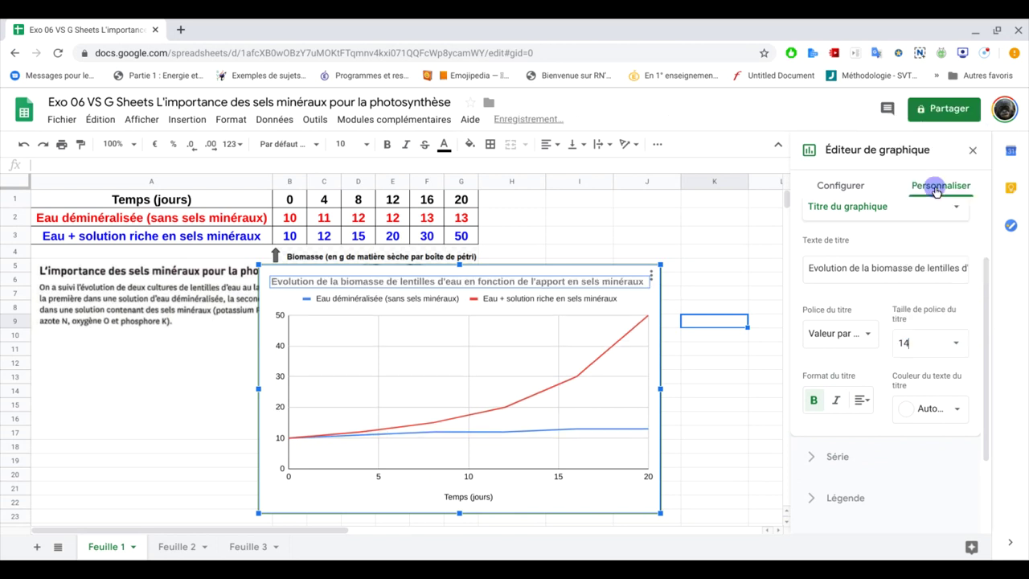
{"action": "left_click", "coordinate": [956, 343]}
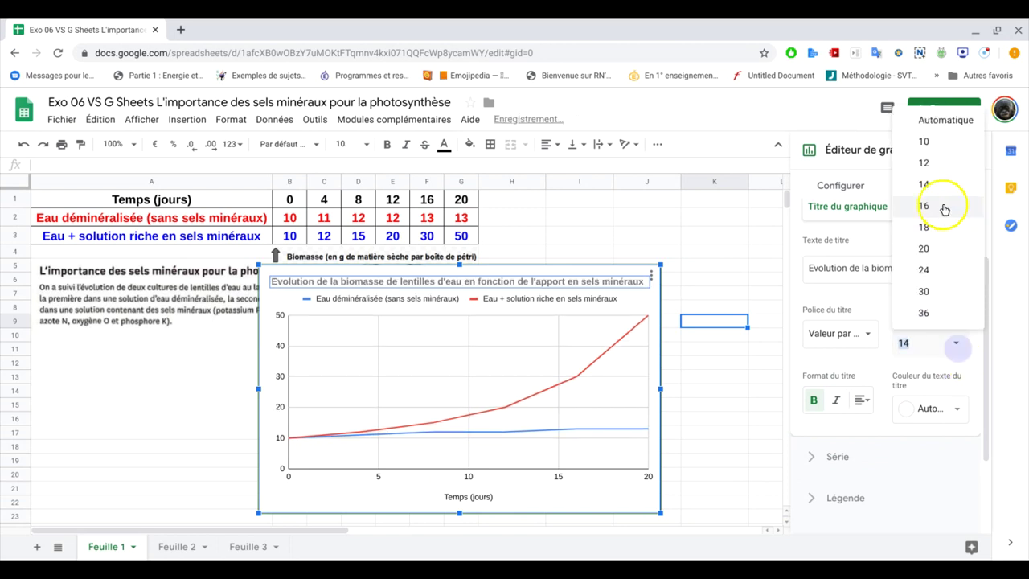
{"action": "left_click", "coordinate": [944, 208]}
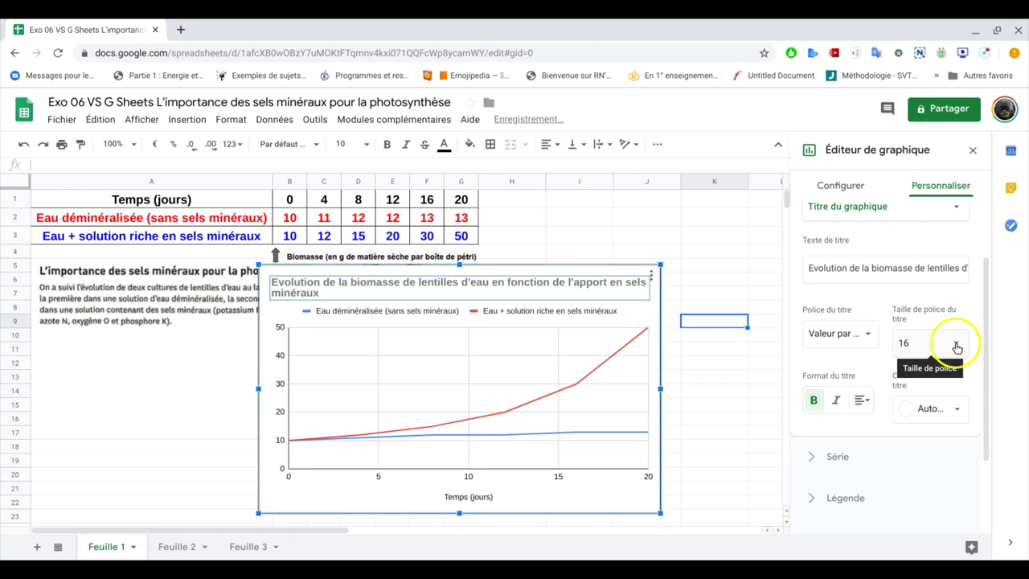
{"action": "left_click", "coordinate": [955, 348]}
{"action": "left_click", "coordinate": [930, 226]}
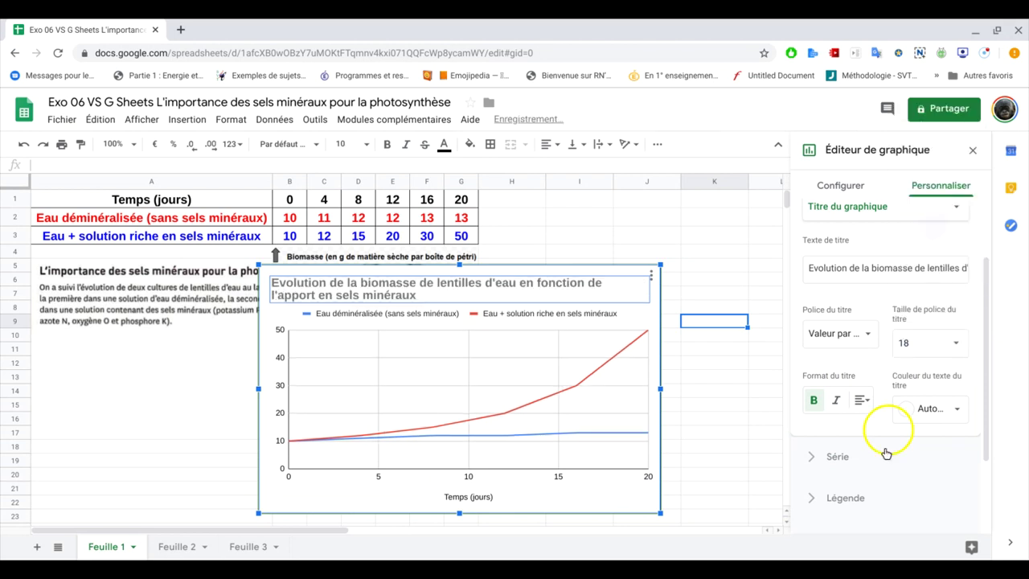
Centre the chart title and colour it dark green
{"action": "left_click", "coordinate": [863, 400]}
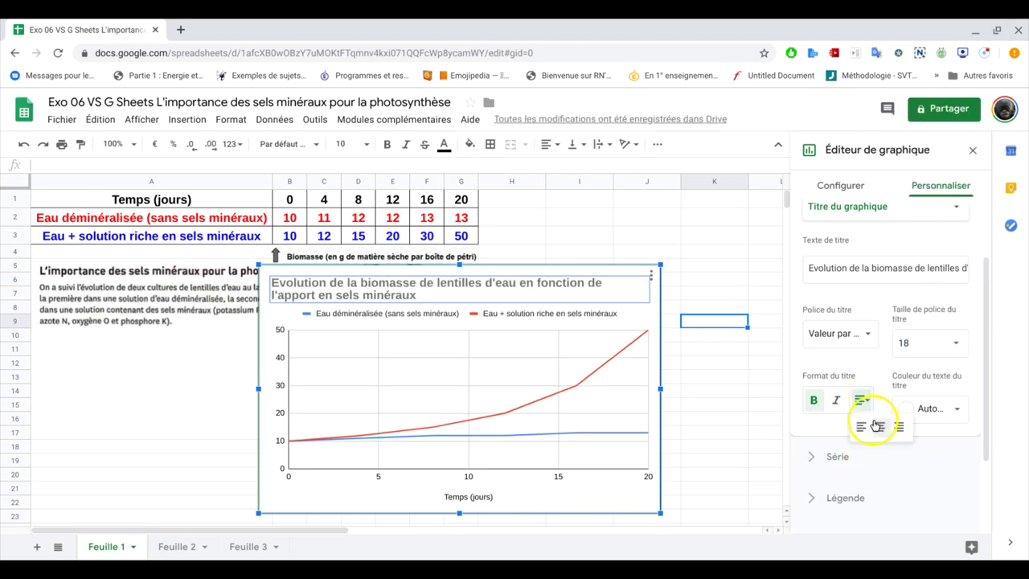
{"action": "left_click", "coordinate": [880, 427]}
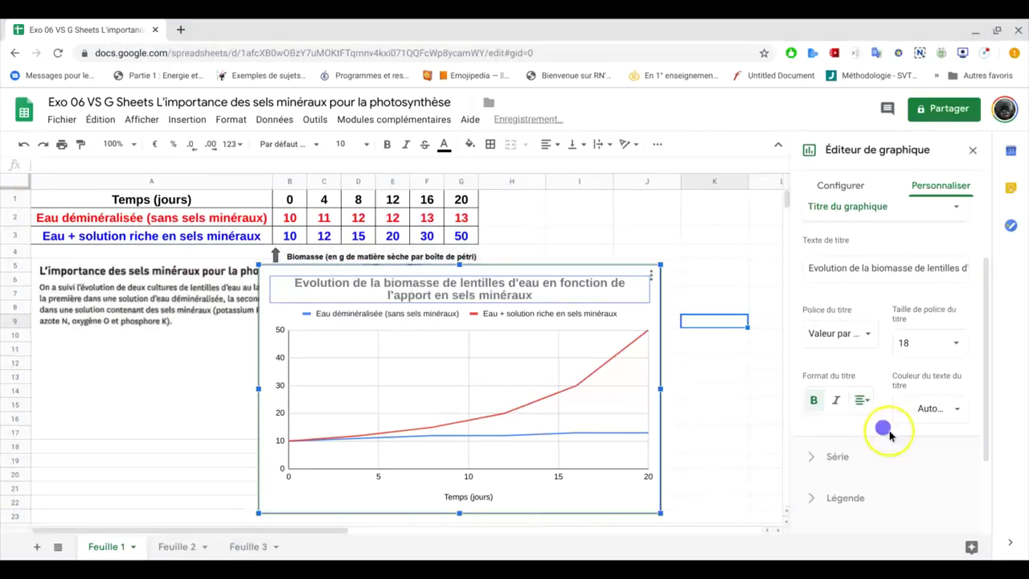
{"action": "left_click", "coordinate": [955, 410]}
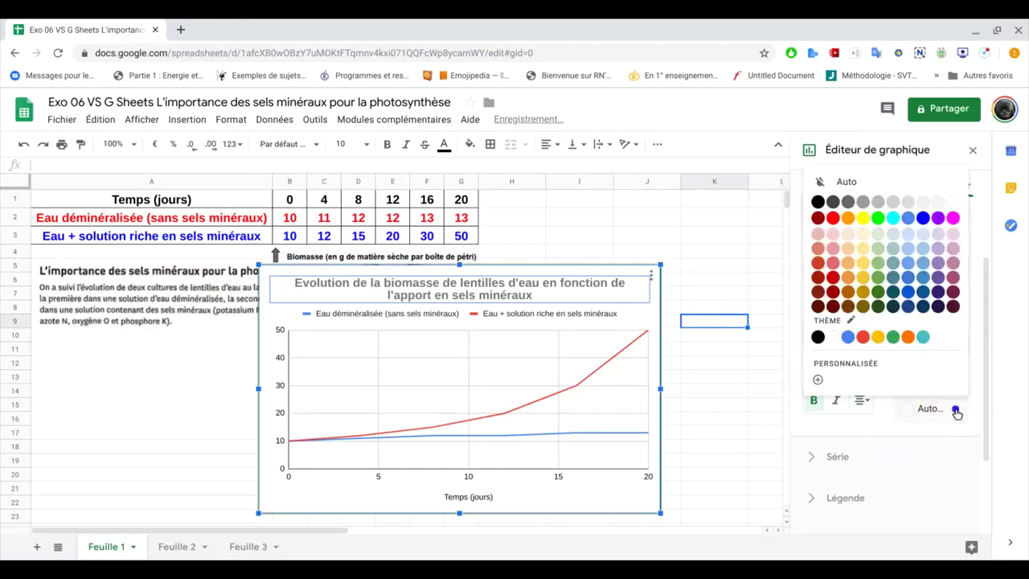
{"action": "left_click", "coordinate": [878, 292]}
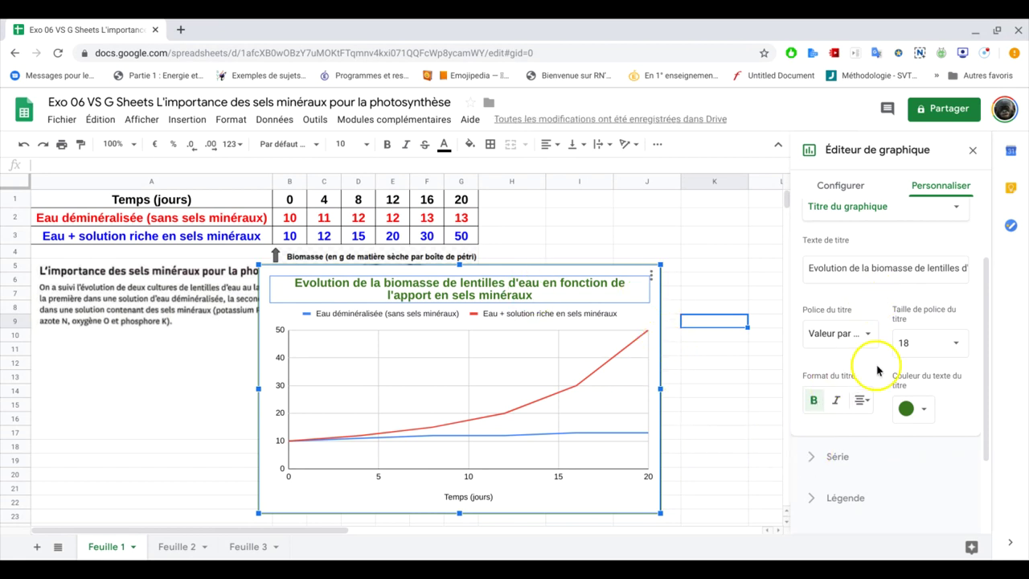
Make the horizontal axis title 'Temps (jours)' bold at size 14
{"action": "left_click", "coordinate": [953, 208]}
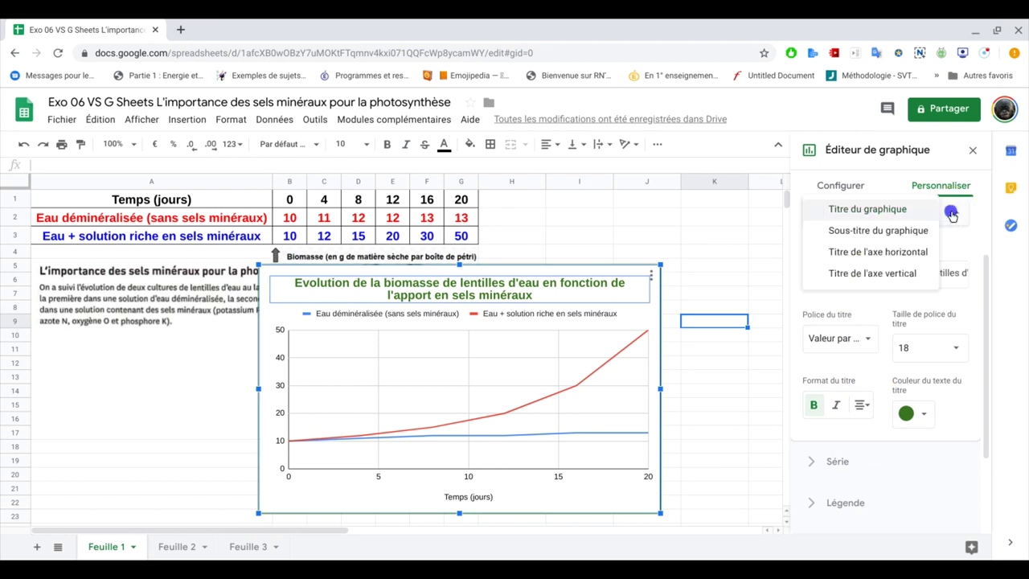
{"action": "left_click", "coordinate": [901, 252]}
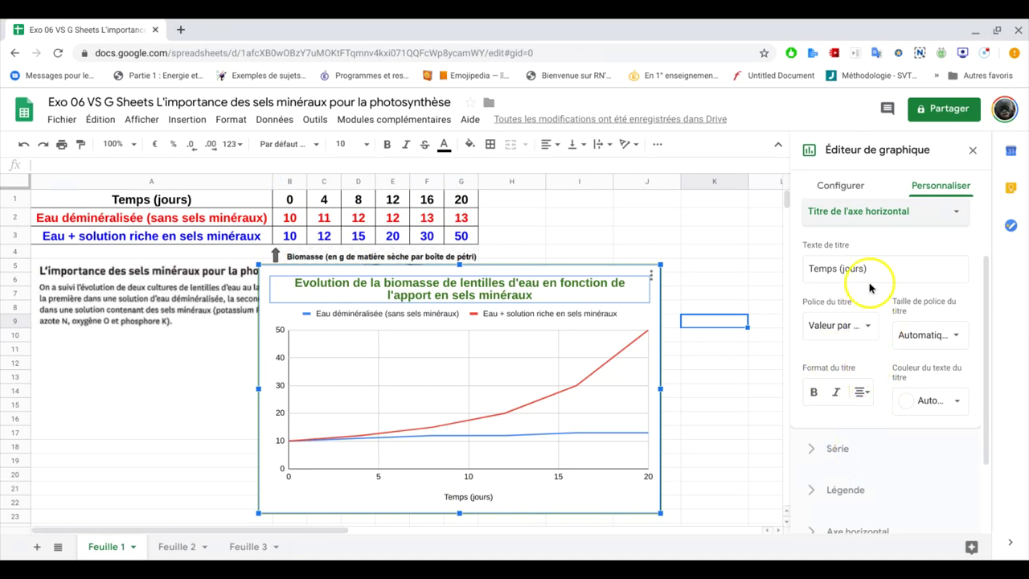
{"action": "left_click", "coordinate": [813, 392]}
{"action": "left_click", "coordinate": [952, 333]}
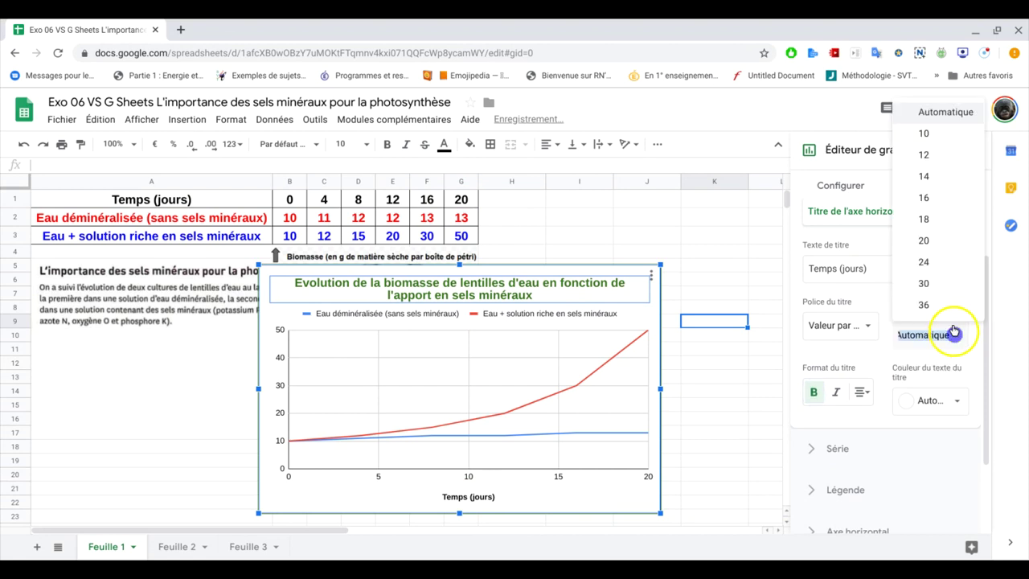
{"action": "left_click", "coordinate": [942, 175]}
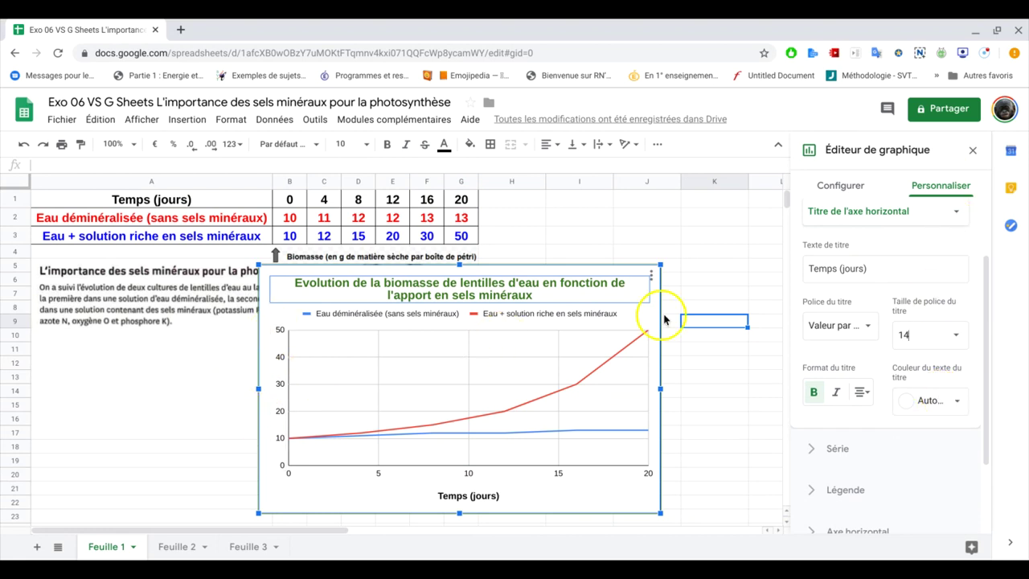
{"action": "left_click", "coordinate": [956, 213]}
Set the vertical axis title 'Biomasse (en g de matière sèche)' to bold, size 14
{"action": "left_click", "coordinate": [915, 230]}
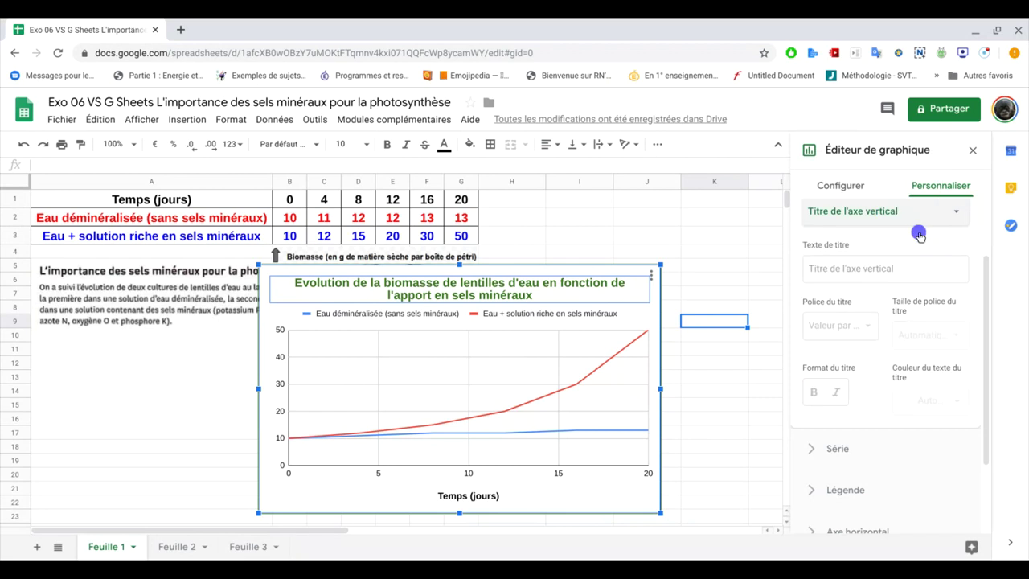
{"action": "left_click", "coordinate": [892, 273]}
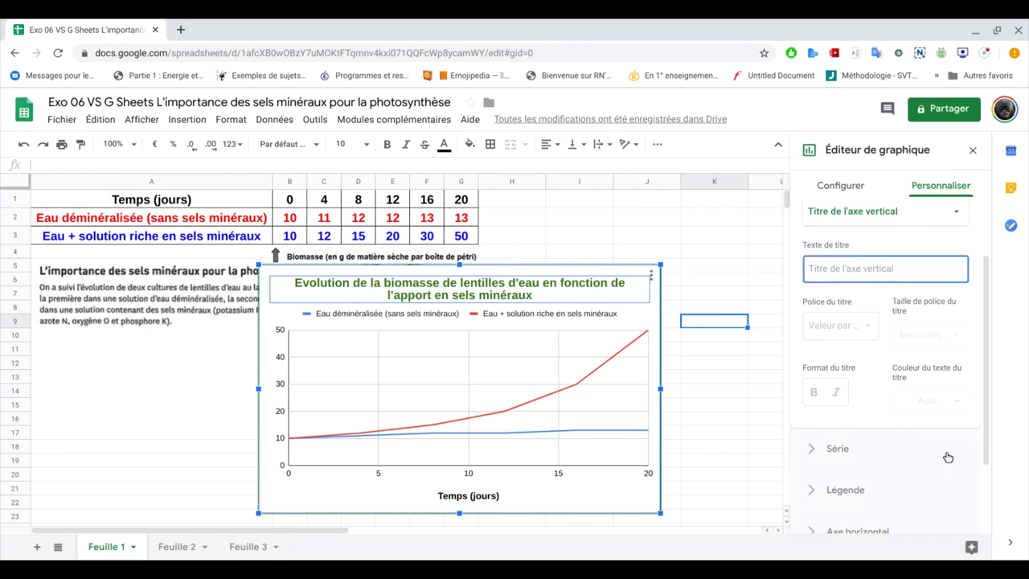
{"action": "type", "text": "Biomasse"}
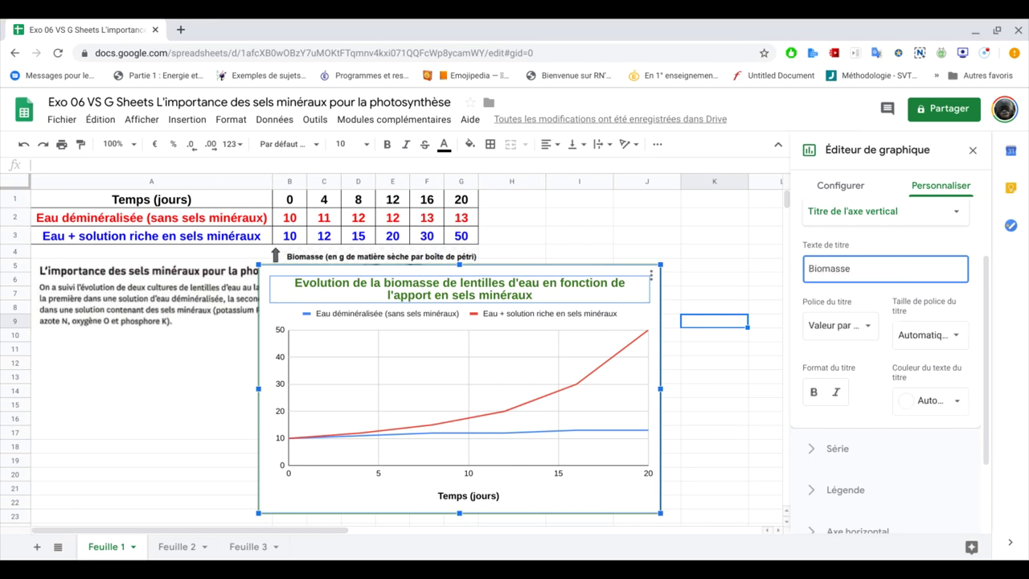
{"action": "type", "text": " (en g de ma"}
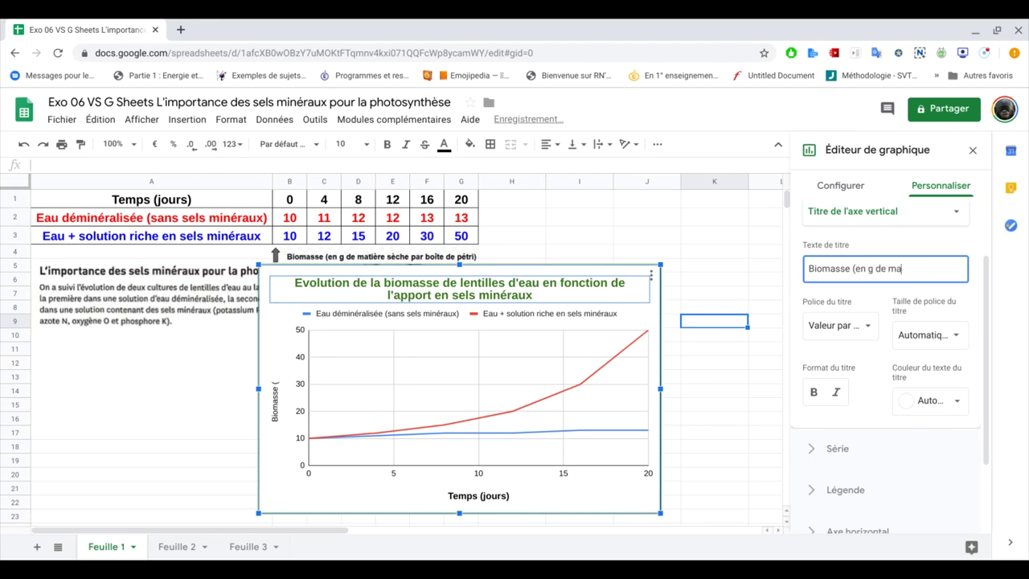
{"action": "type", "text": "tière sèche"}
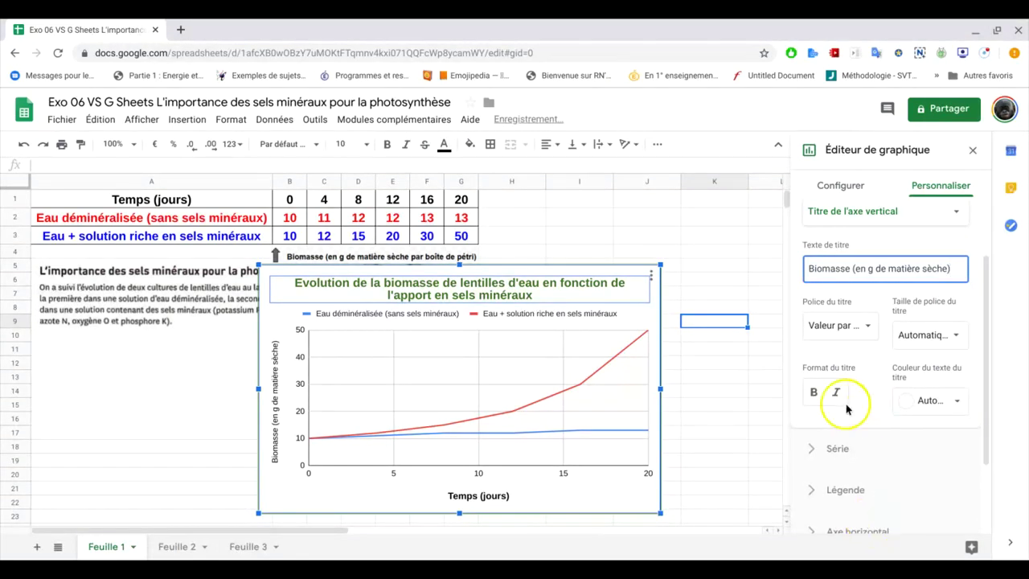
{"action": "left_click", "coordinate": [814, 392]}
{"action": "left_click", "coordinate": [954, 343]}
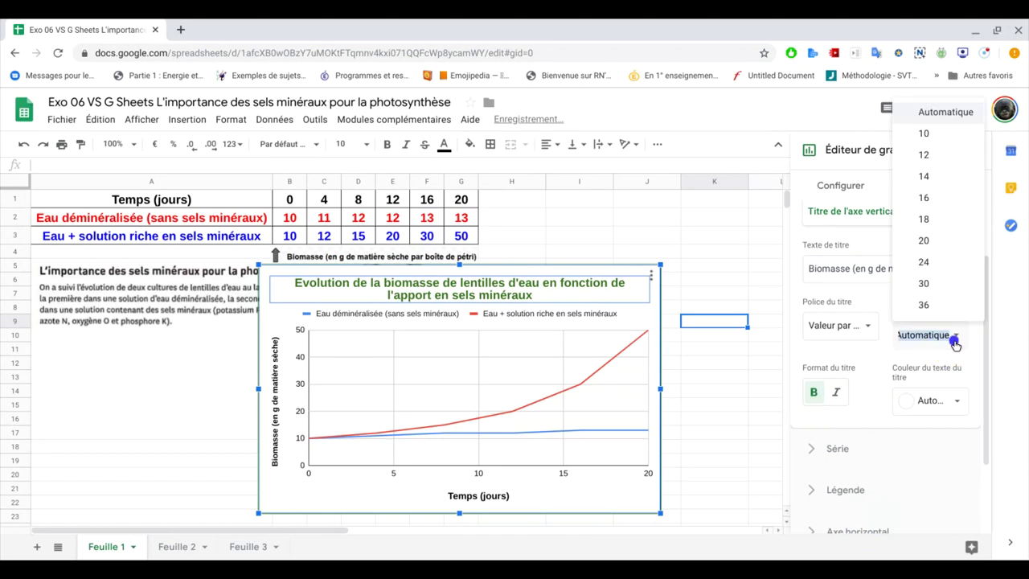
{"action": "left_click", "coordinate": [923, 176]}
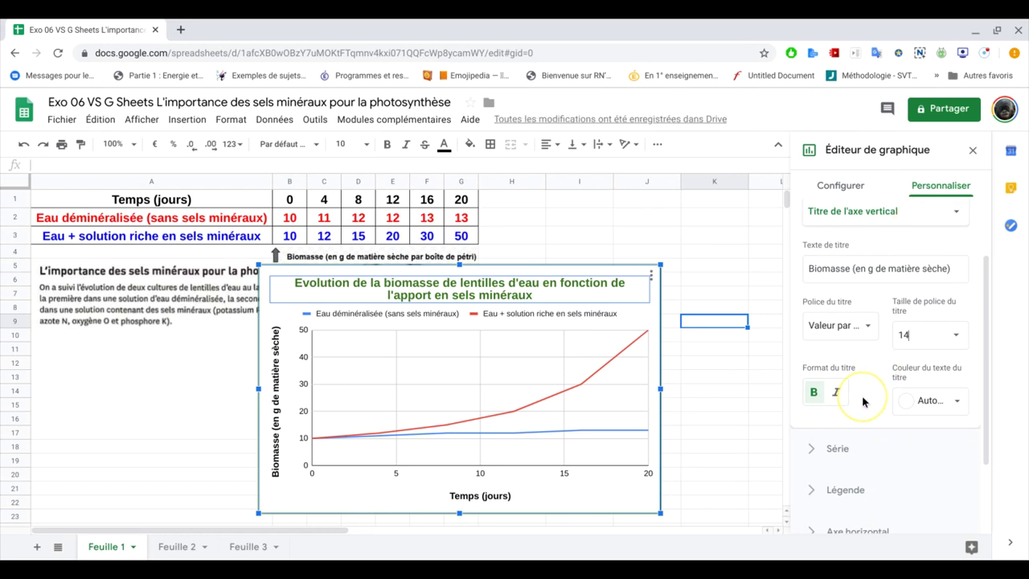
{"action": "scroll", "coordinate": [856, 327], "scroll_direction": "up", "scroll_amount": 2}
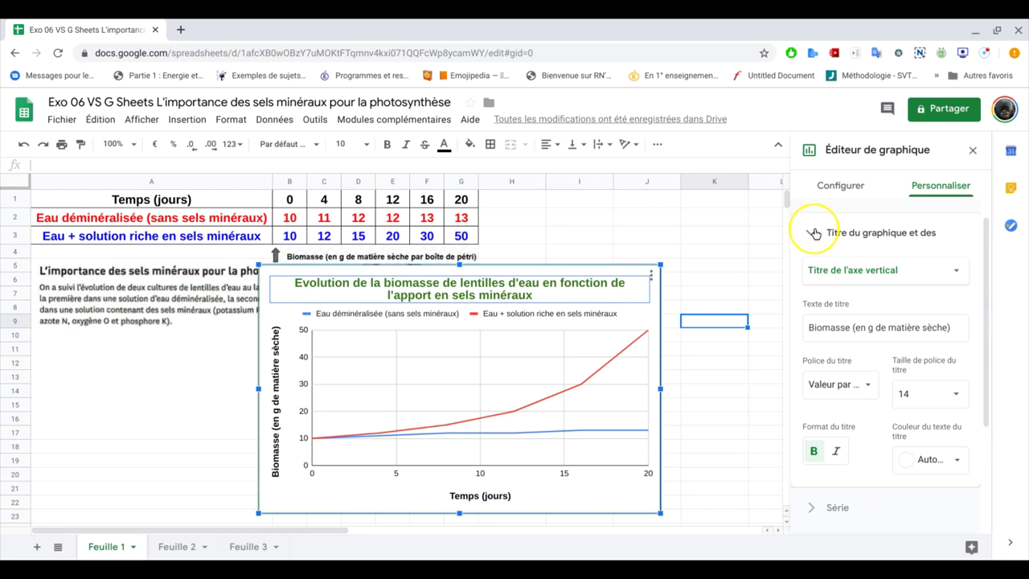
{"action": "left_click", "coordinate": [812, 231]}
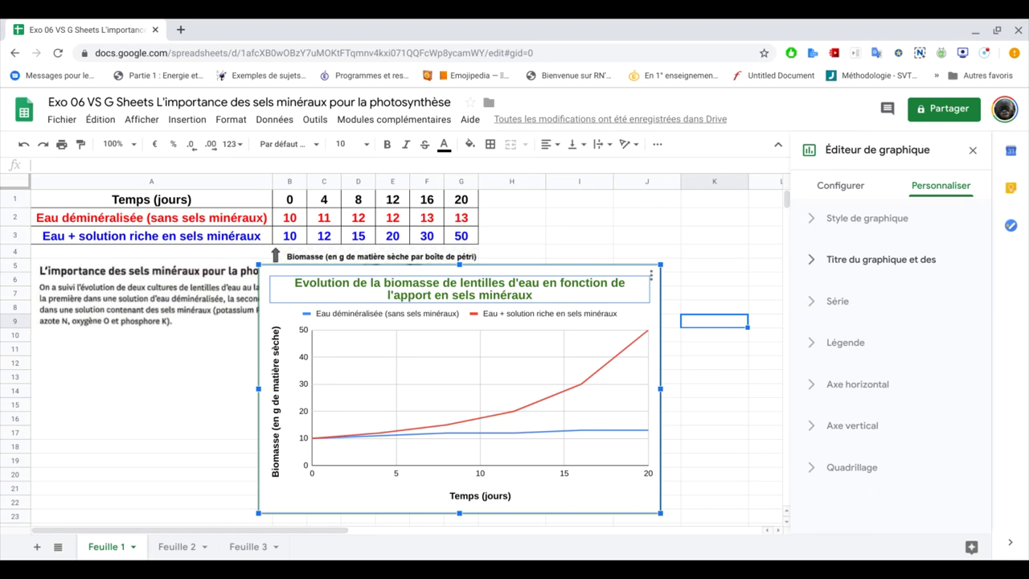
Expand the Series settings and list both water-condition series for formatting
{"action": "left_click", "coordinate": [814, 306]}
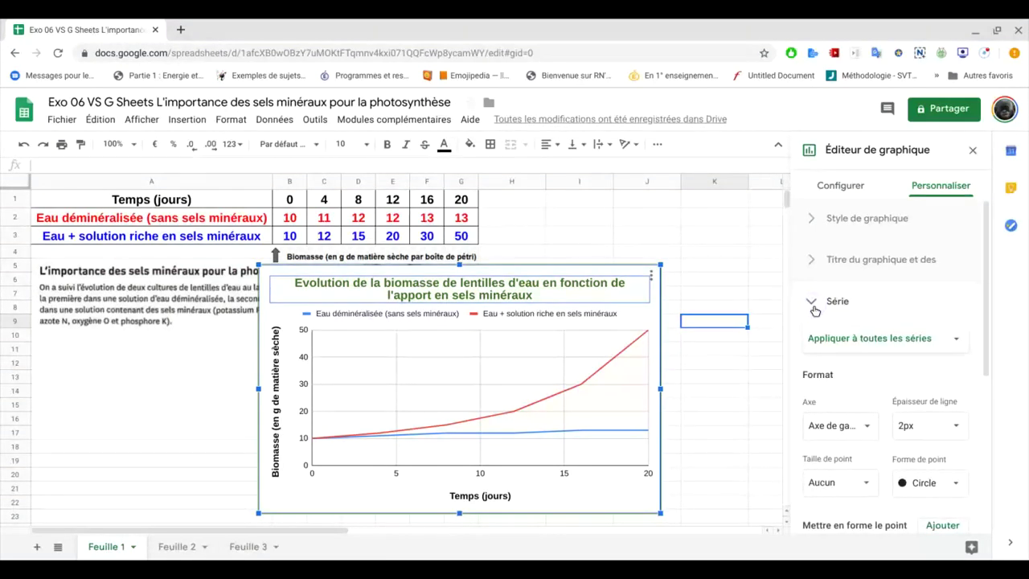
{"action": "left_click", "coordinate": [957, 339]}
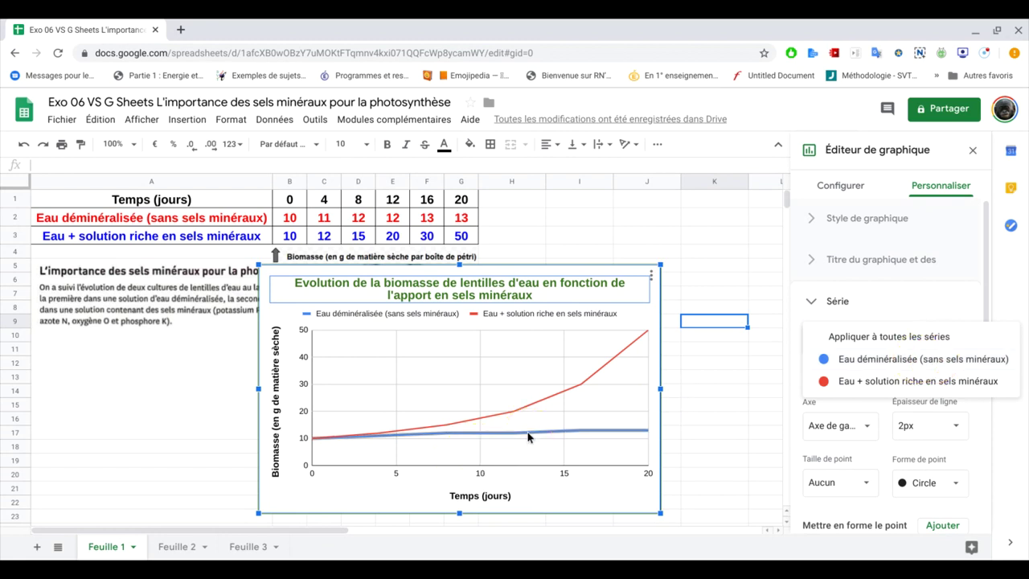
{"action": "left_click", "coordinate": [552, 408]}
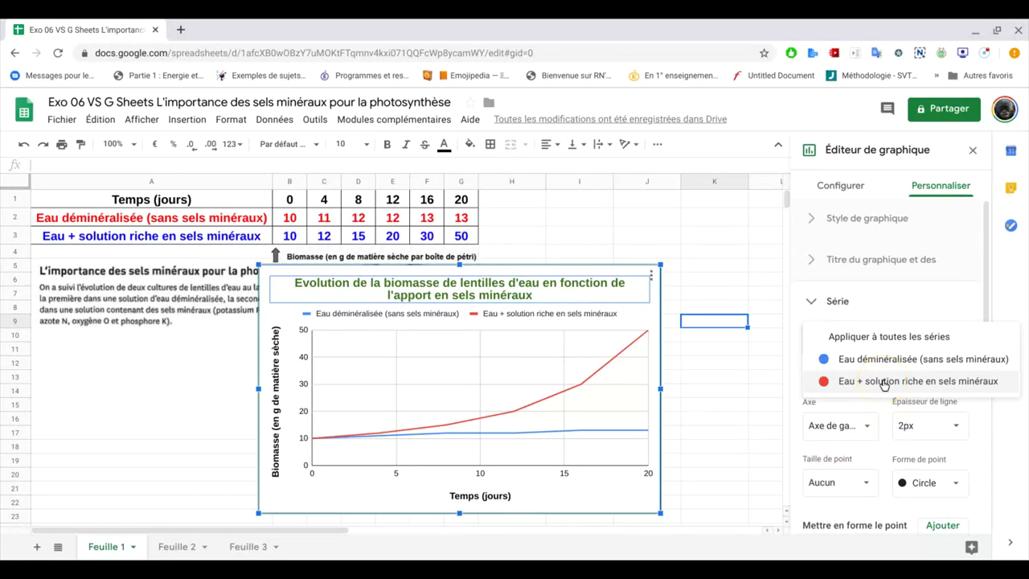
Colour the 'Eau + solution riche' series line blue and the 'Eau déminéralisée' series line red
{"action": "left_click", "coordinate": [884, 384]}
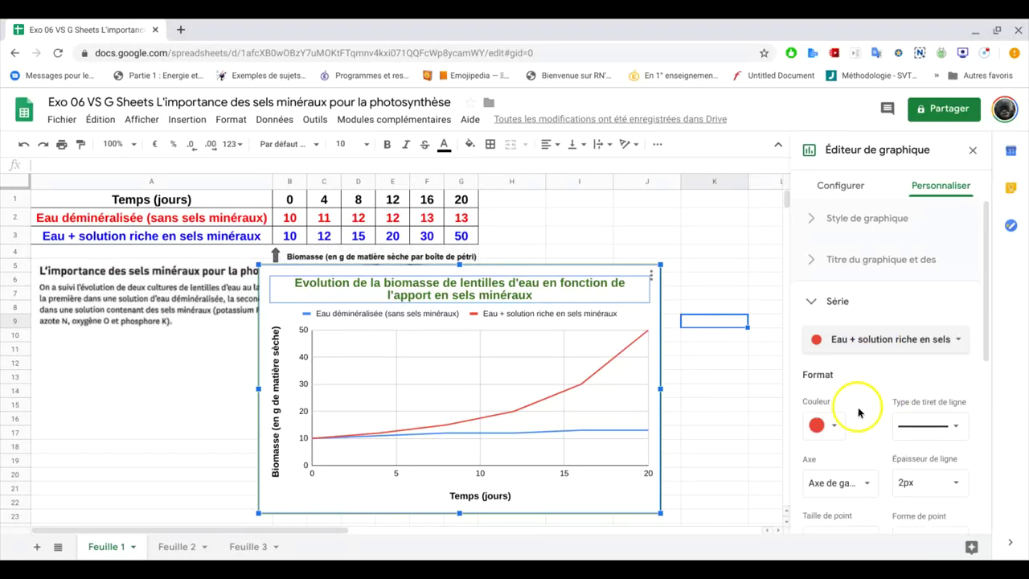
{"action": "left_click", "coordinate": [836, 429]}
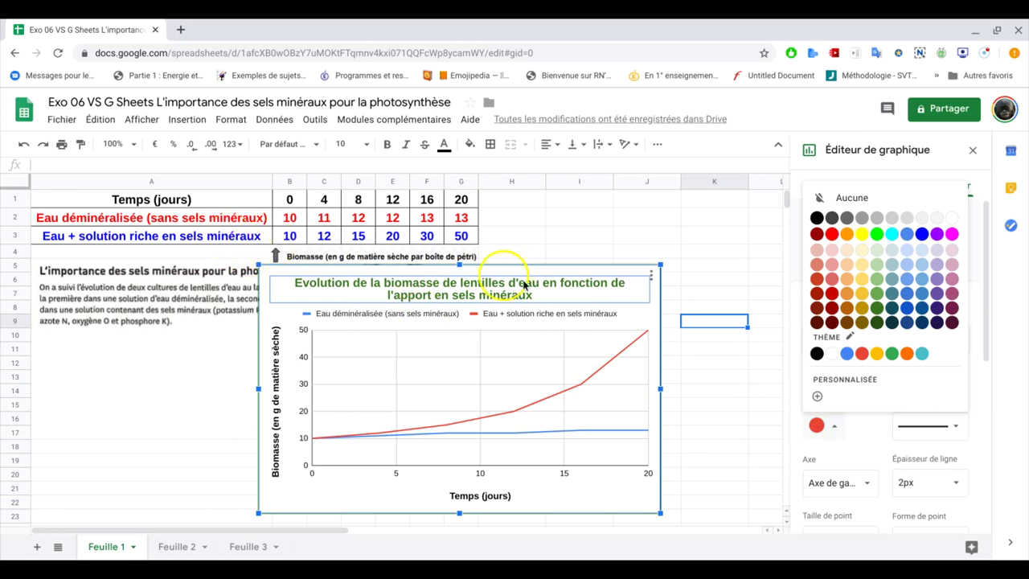
{"action": "left_click", "coordinate": [922, 233]}
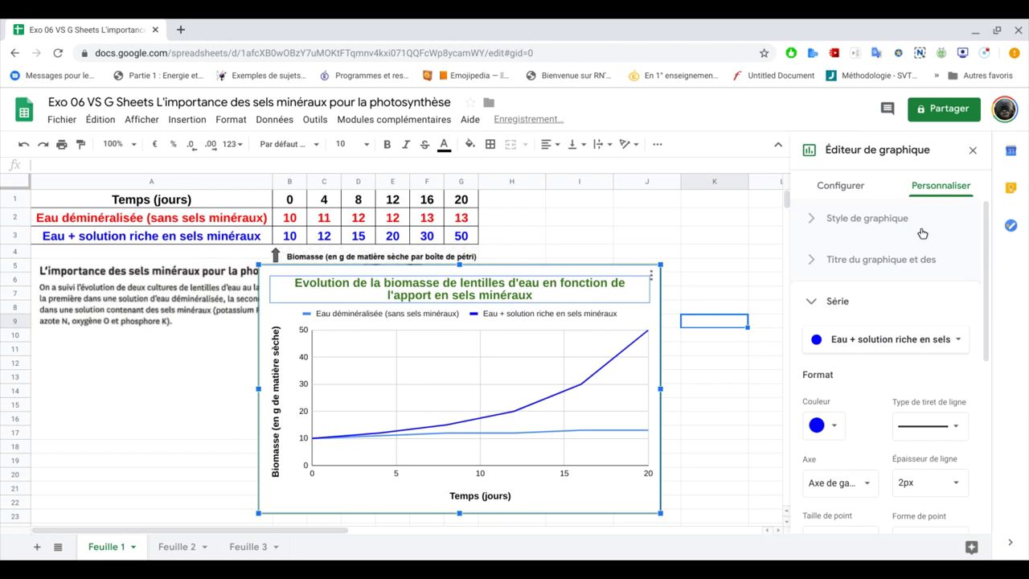
{"action": "left_click", "coordinate": [957, 341]}
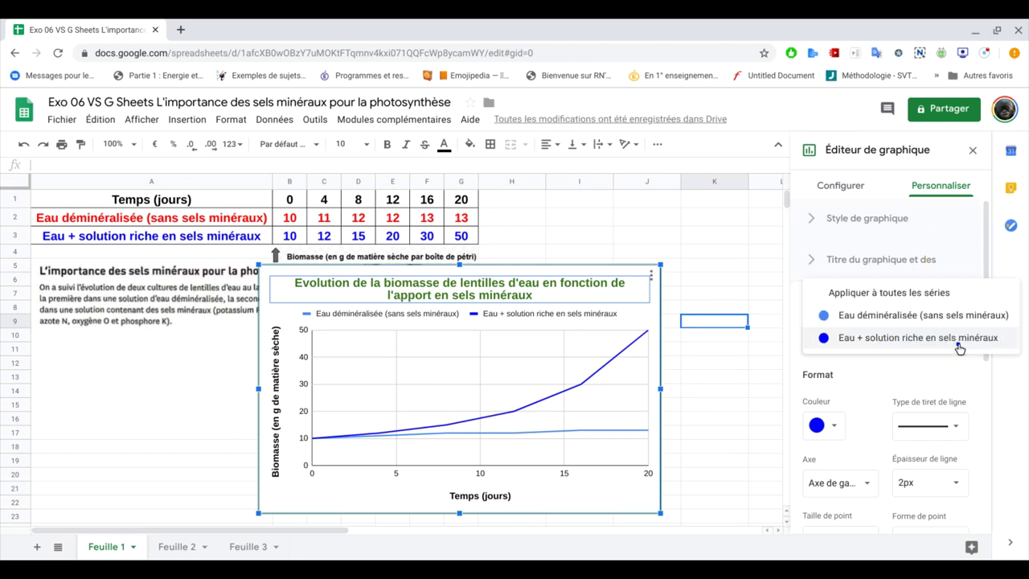
{"action": "left_click", "coordinate": [908, 321]}
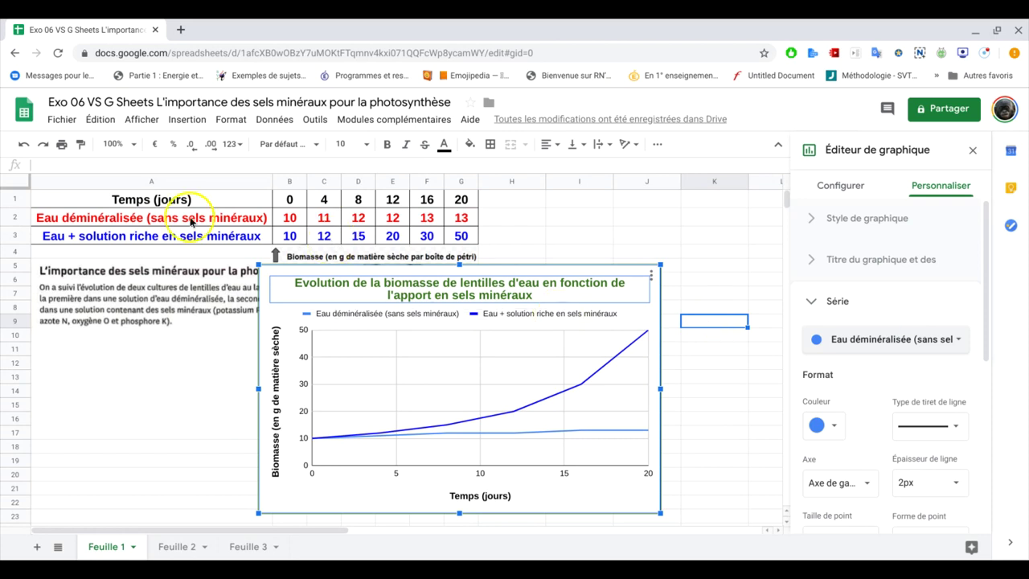
{"action": "left_click", "coordinate": [834, 426]}
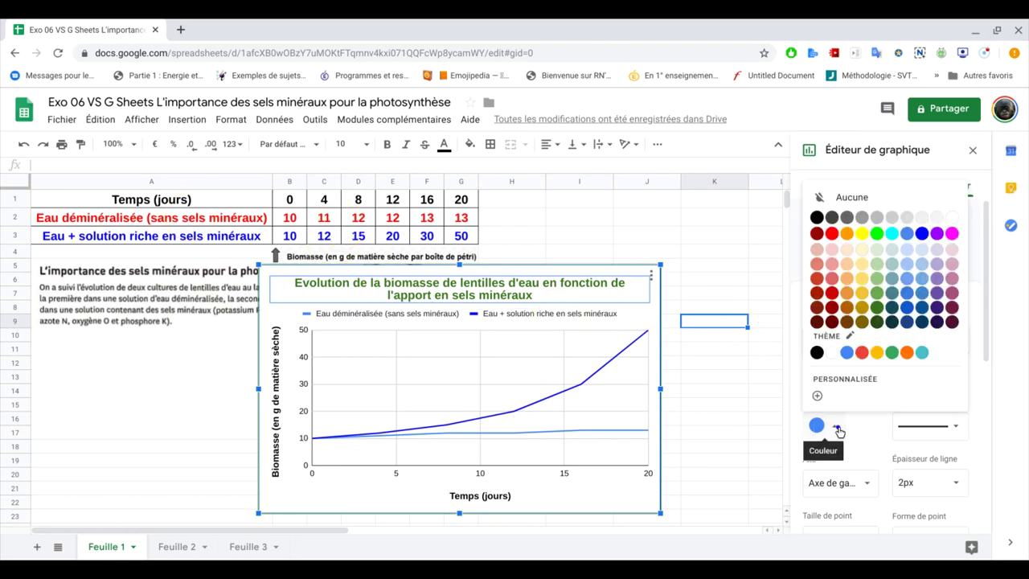
{"action": "left_click", "coordinate": [831, 234]}
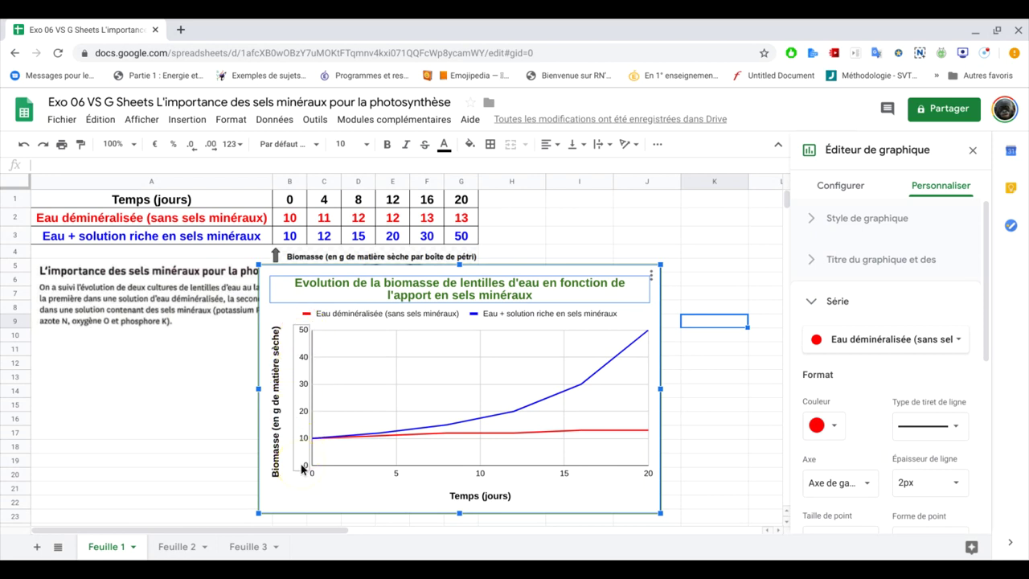
{"action": "left_click", "coordinate": [308, 332]}
Select the 'Eau + solution riche en sels minéraux' series to view its line formatting
{"action": "left_click", "coordinate": [938, 338]}
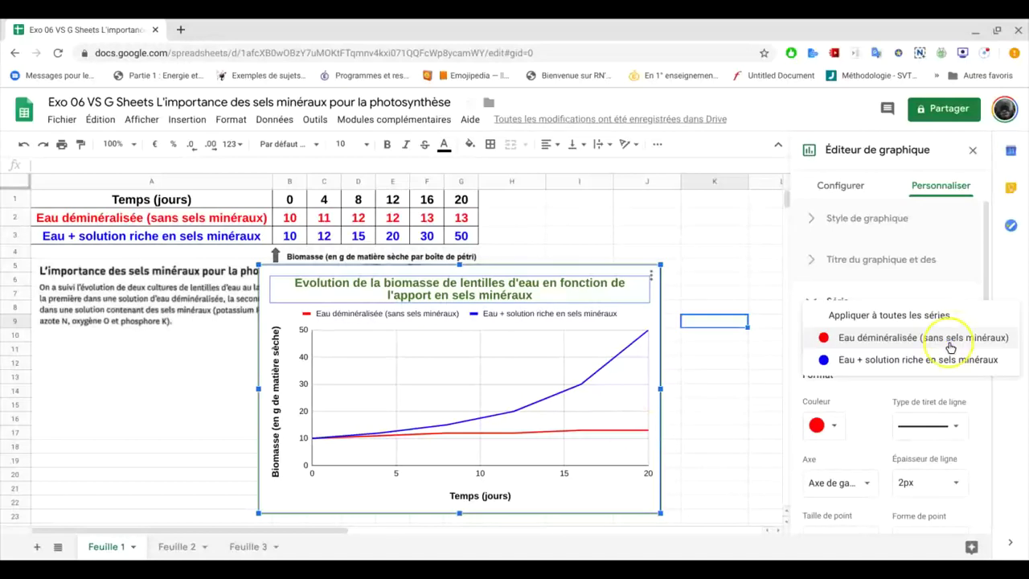
{"action": "left_click", "coordinate": [954, 360]}
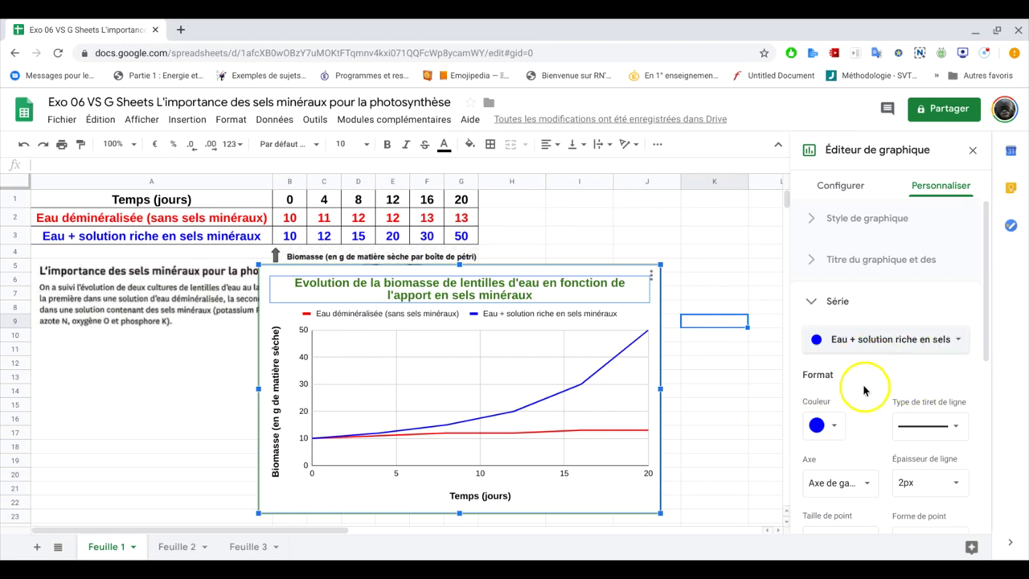
{"action": "scroll", "coordinate": [863, 391], "scroll_direction": "down", "scroll_amount": 2}
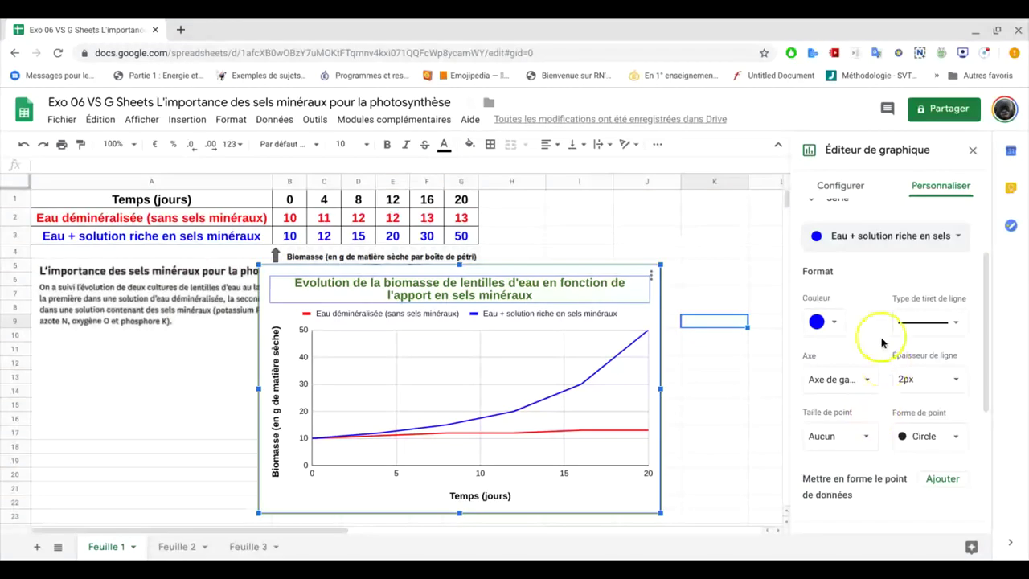
Move the 'Eau déminéralisée' series to the right axis (Axe de droite), scaled 0 to 15
{"action": "left_click", "coordinate": [897, 237]}
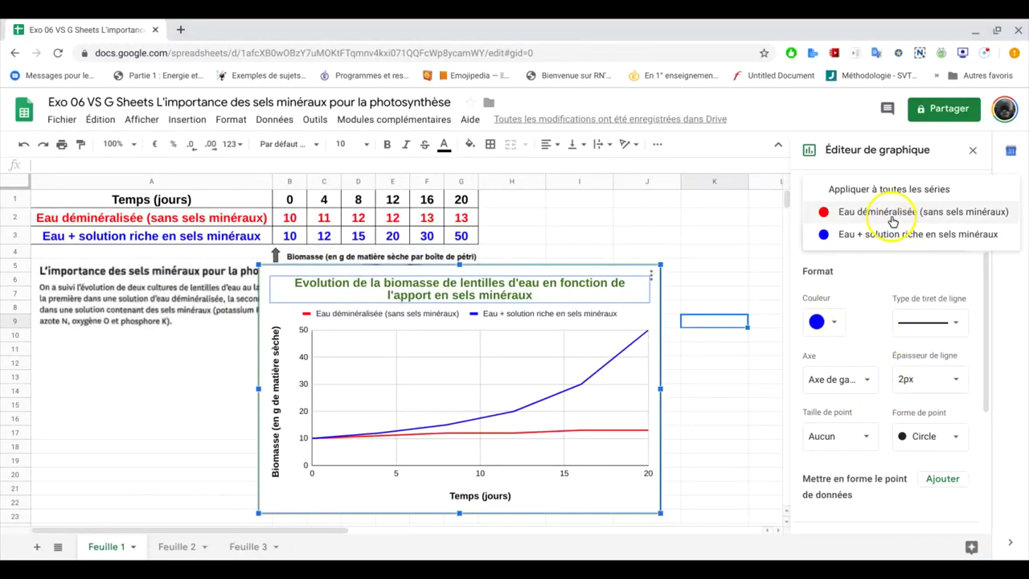
{"action": "left_click", "coordinate": [892, 219]}
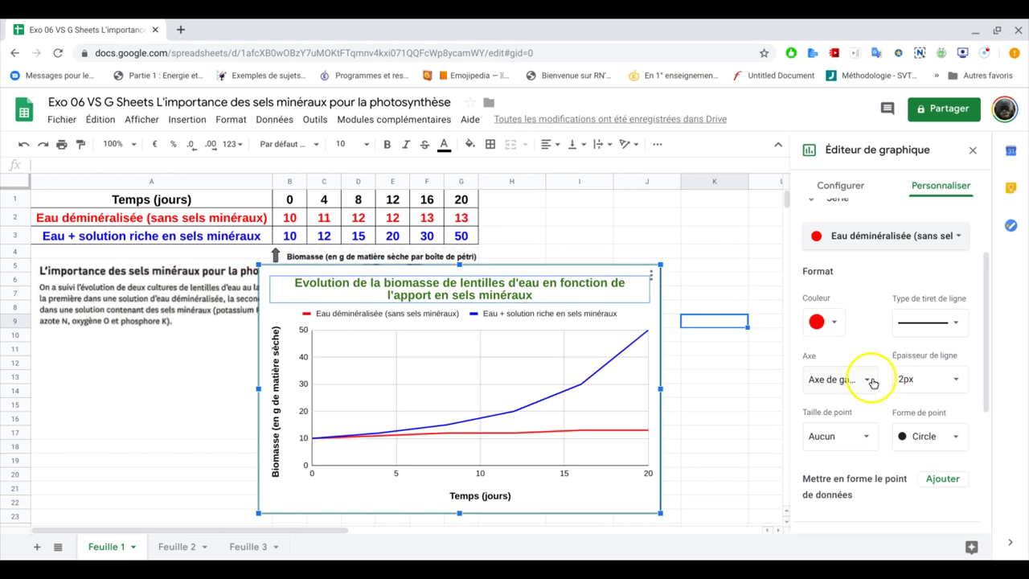
{"action": "left_click", "coordinate": [863, 378]}
{"action": "left_click", "coordinate": [871, 398]}
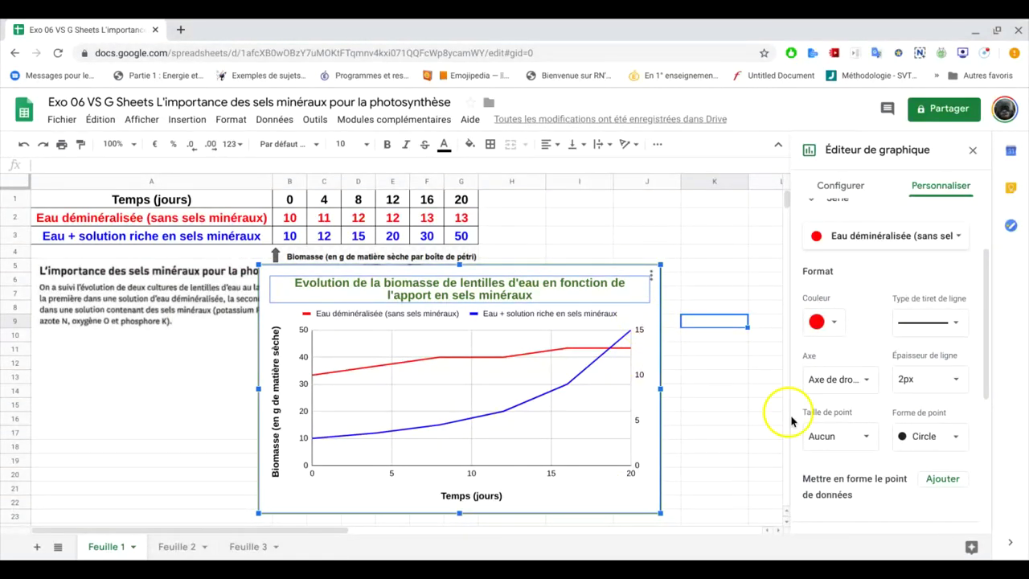
{"action": "scroll", "coordinate": [844, 446], "scroll_direction": "down", "scroll_amount": 1}
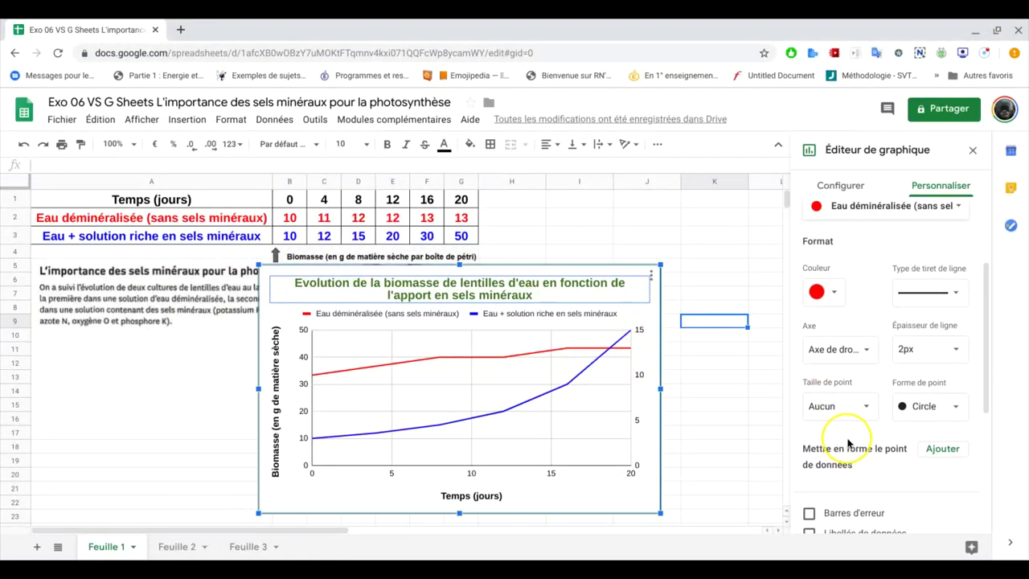
{"action": "scroll", "coordinate": [845, 444], "scroll_direction": "down", "scroll_amount": 1}
{"action": "scroll", "coordinate": [848, 438], "scroll_direction": "down", "scroll_amount": 2}
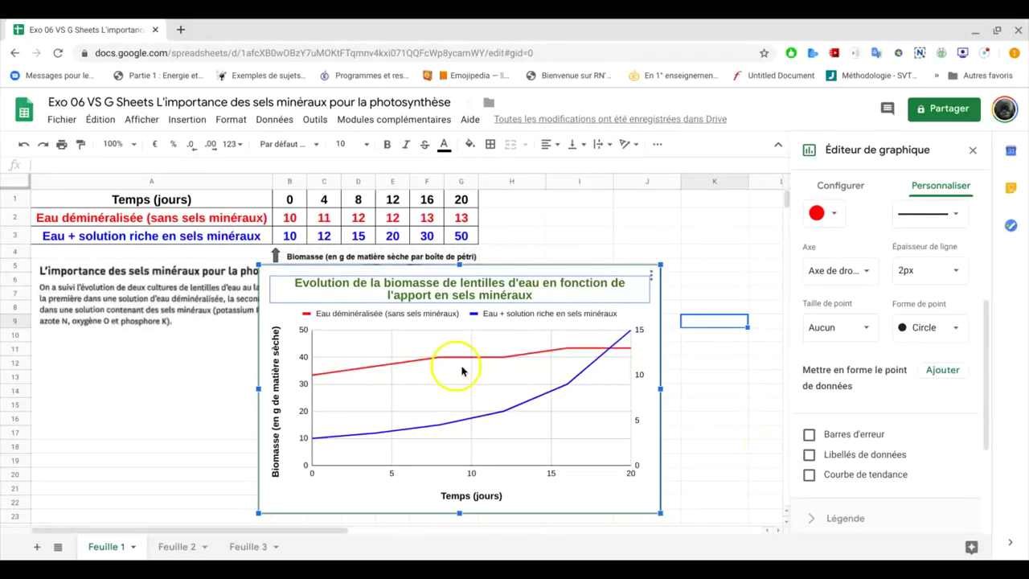
{"action": "left_click", "coordinate": [808, 476]}
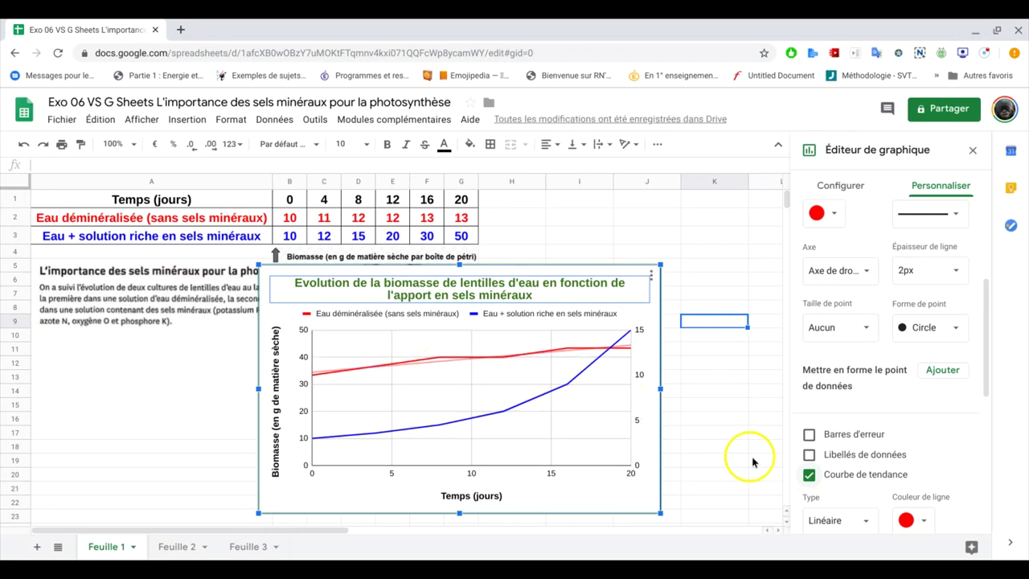
{"action": "left_click", "coordinate": [808, 475]}
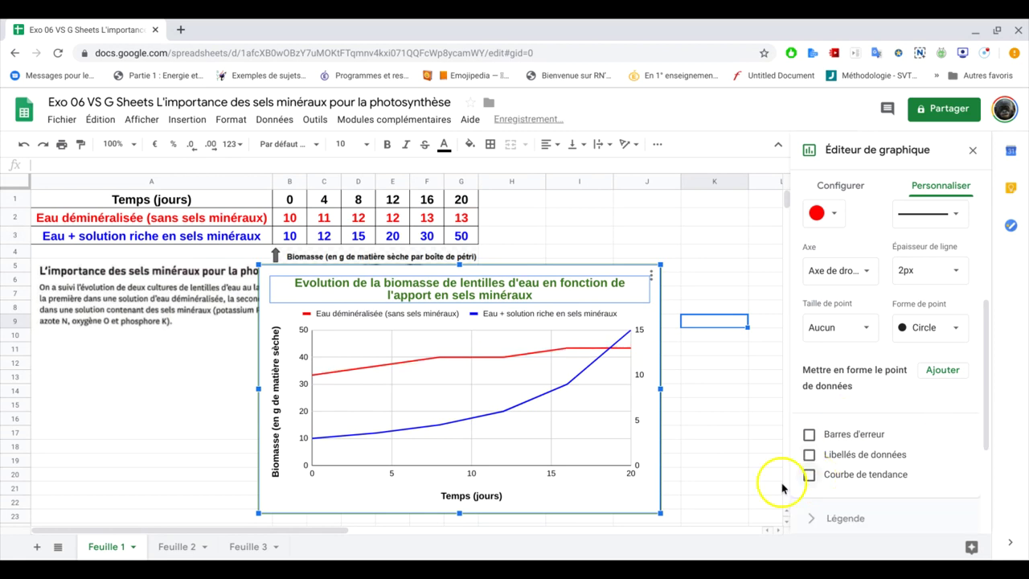
{"action": "left_click", "coordinate": [810, 474]}
{"action": "scroll", "coordinate": [840, 446], "scroll_direction": "down", "scroll_amount": 1}
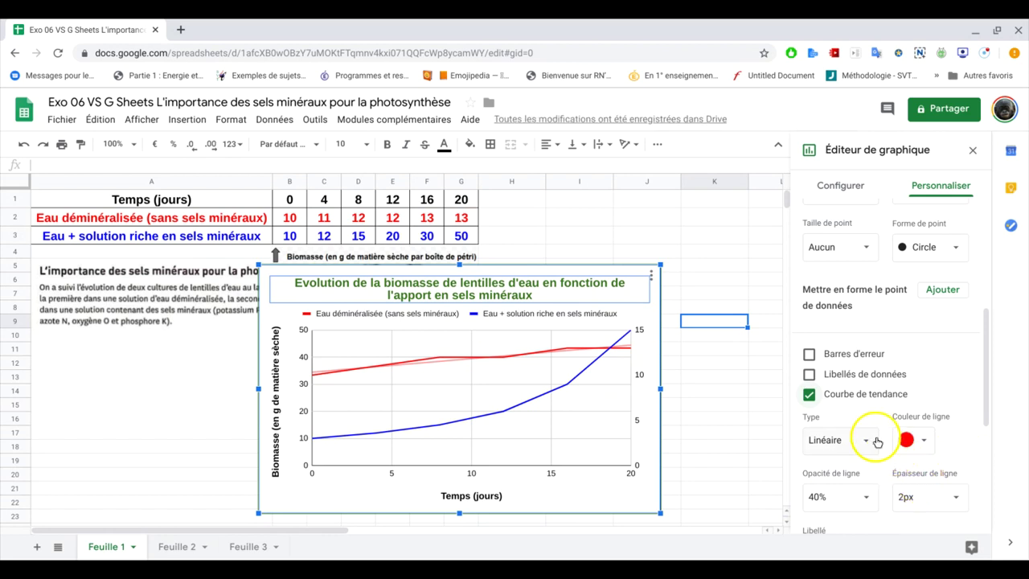
{"action": "left_click", "coordinate": [868, 442]}
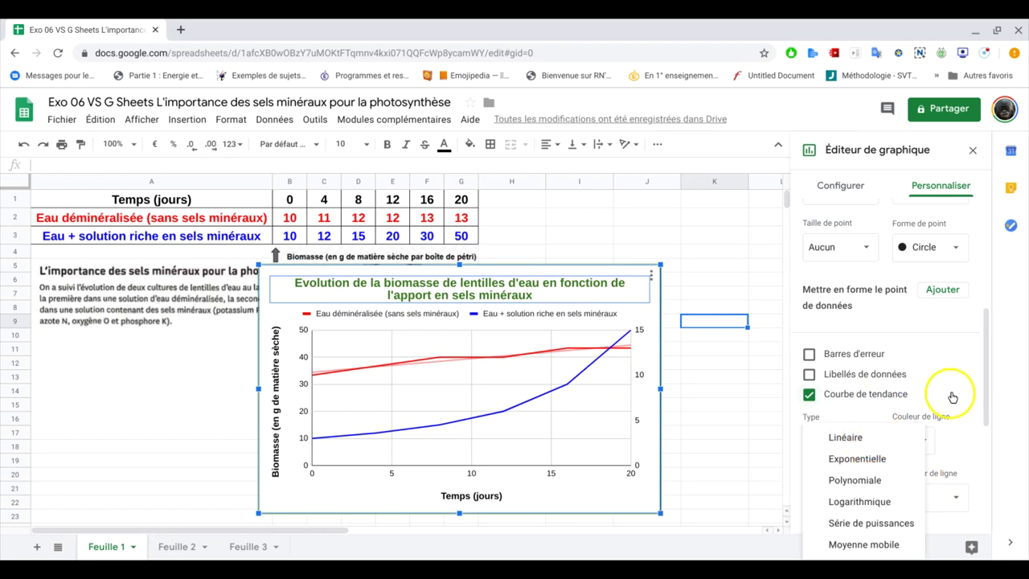
{"action": "left_click", "coordinate": [955, 396]}
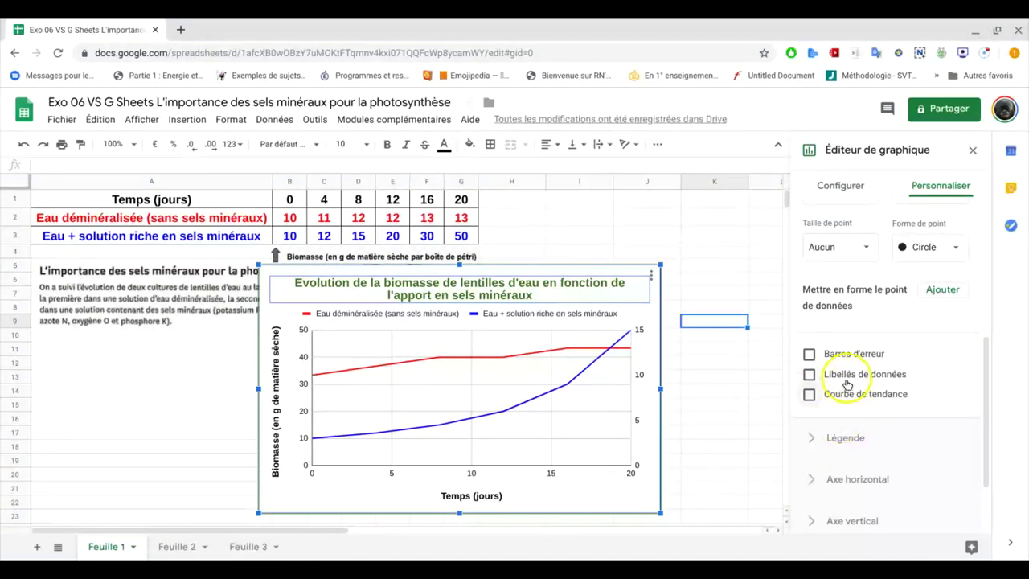
{"action": "scroll", "coordinate": [920, 376], "scroll_direction": "up", "scroll_amount": 3}
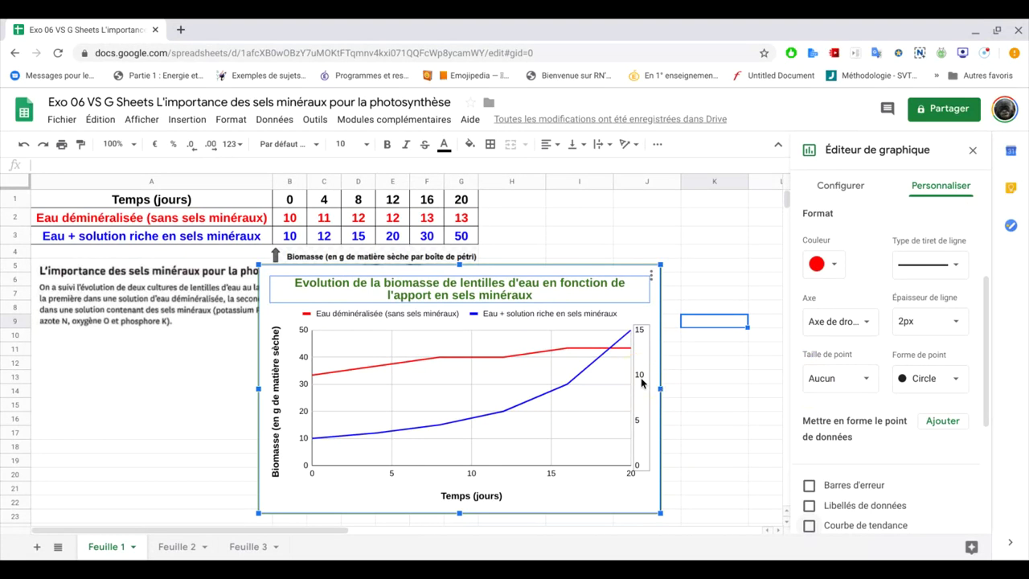
Make the right vertical axis labels blue and bold
{"action": "left_click", "coordinate": [641, 382]}
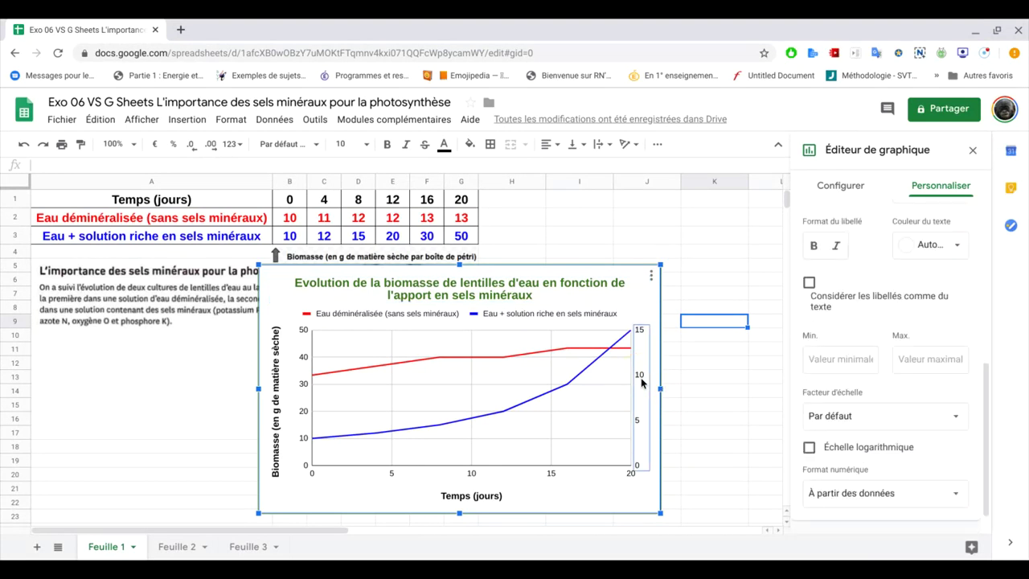
{"action": "scroll", "coordinate": [916, 321], "scroll_direction": "up", "scroll_amount": 2}
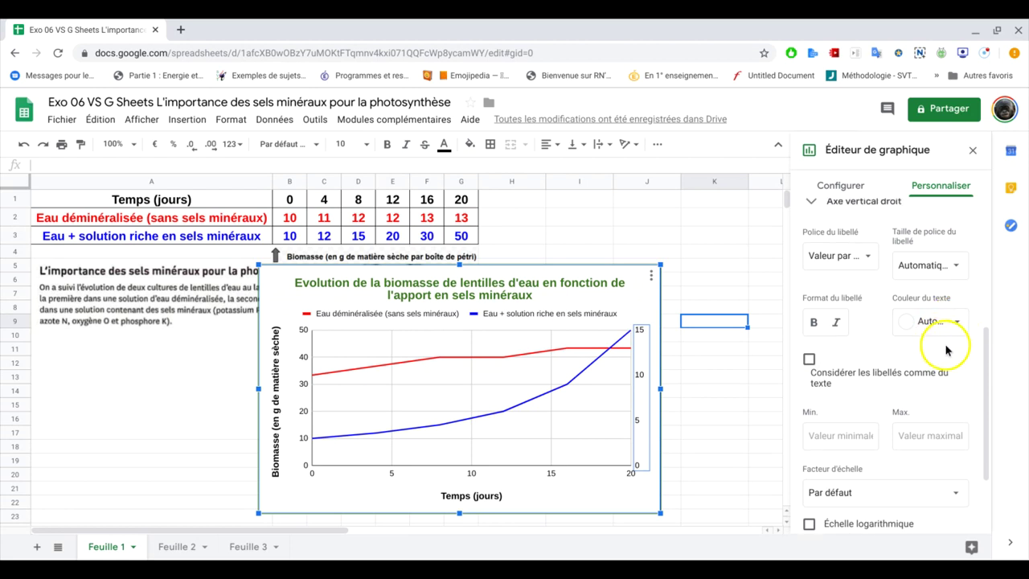
{"action": "left_click", "coordinate": [955, 321]}
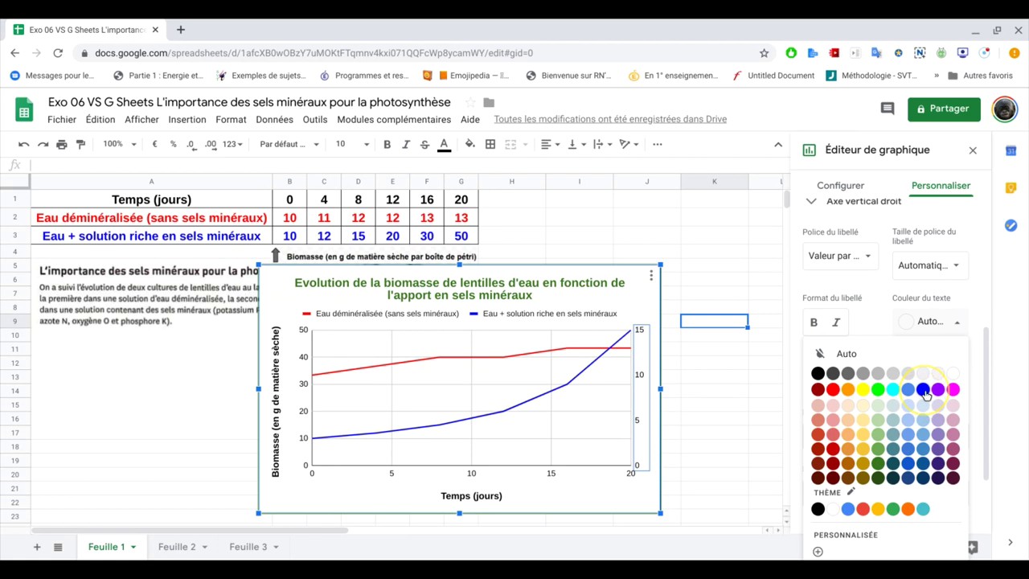
{"action": "left_click", "coordinate": [923, 390]}
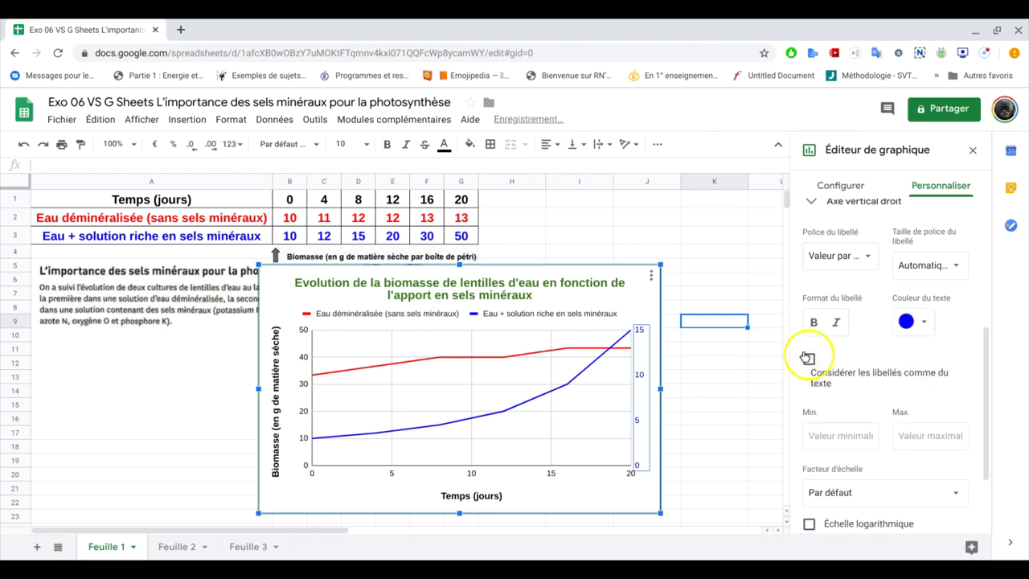
{"action": "left_click", "coordinate": [814, 322]}
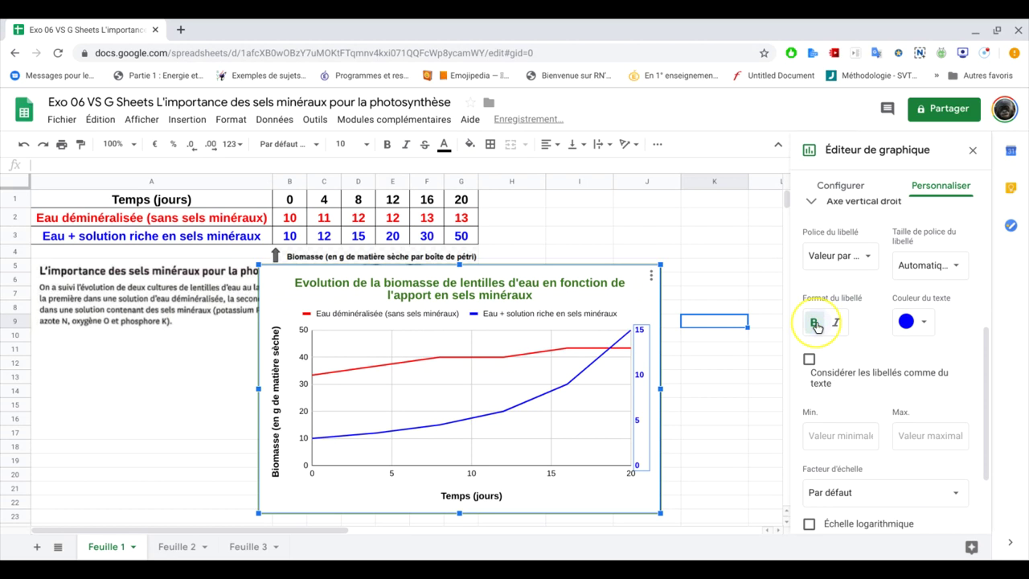
Make the left vertical axis labels red and bold
{"action": "left_click", "coordinate": [306, 359]}
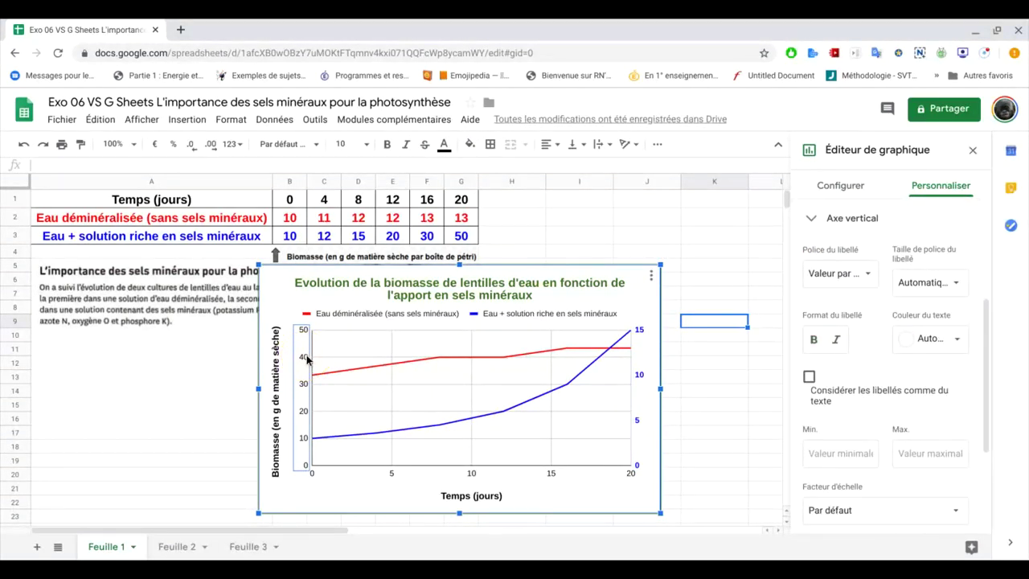
{"action": "left_click", "coordinate": [960, 343]}
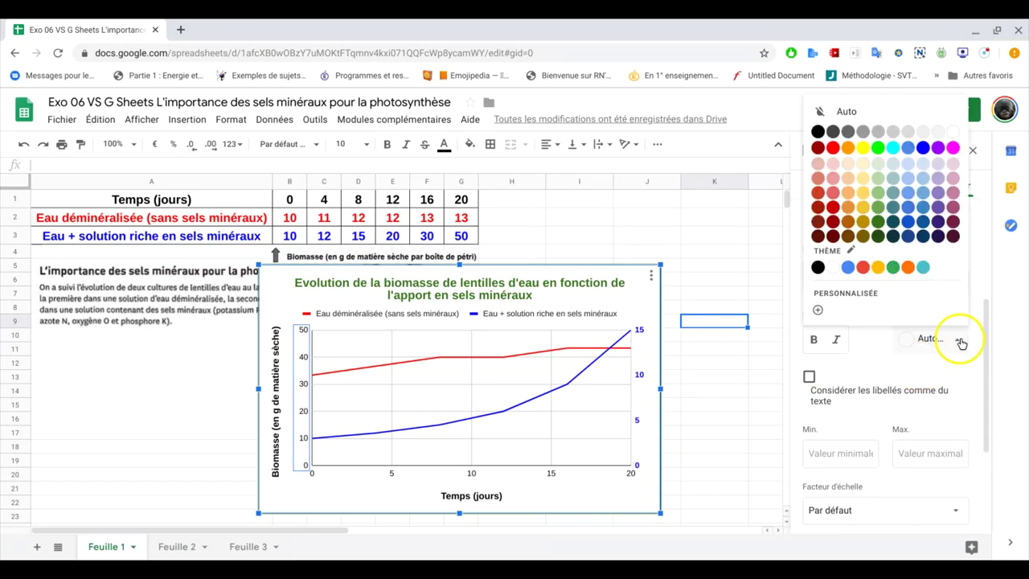
{"action": "left_click", "coordinate": [833, 149]}
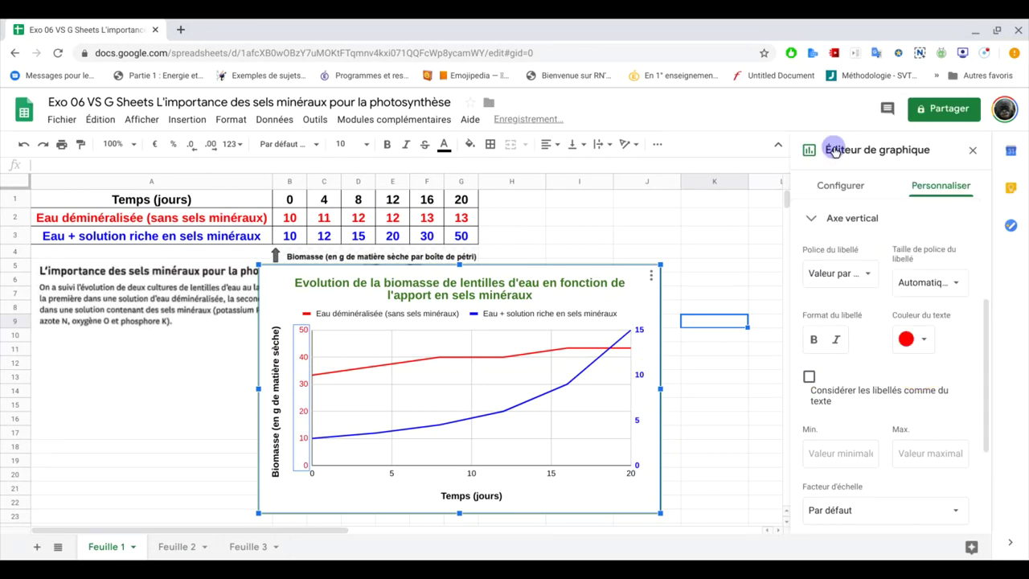
{"action": "left_click", "coordinate": [816, 344]}
{"action": "scroll", "coordinate": [843, 346], "scroll_direction": "down", "scroll_amount": 1}
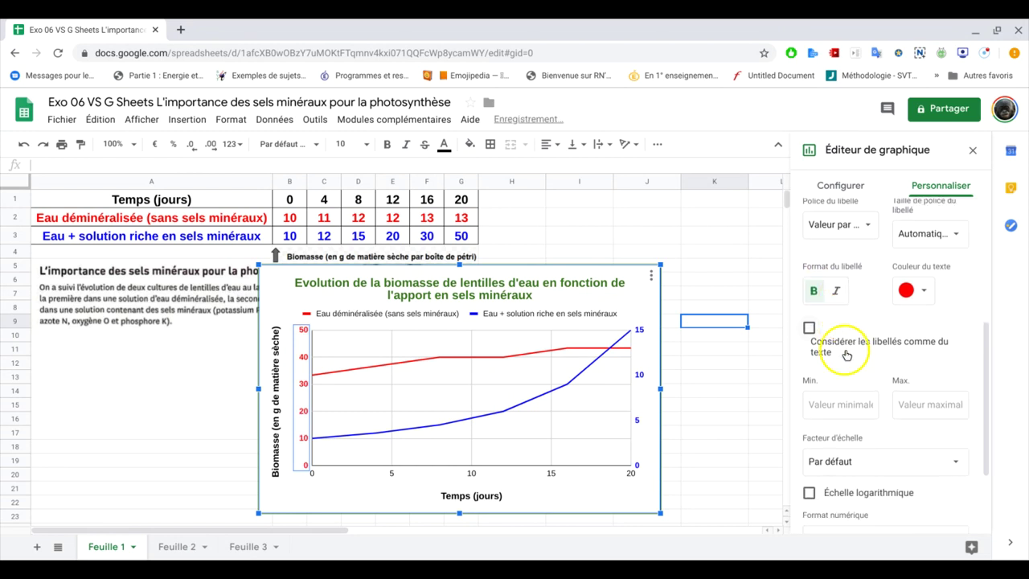
{"action": "scroll", "coordinate": [846, 345], "scroll_direction": "up", "scroll_amount": 3}
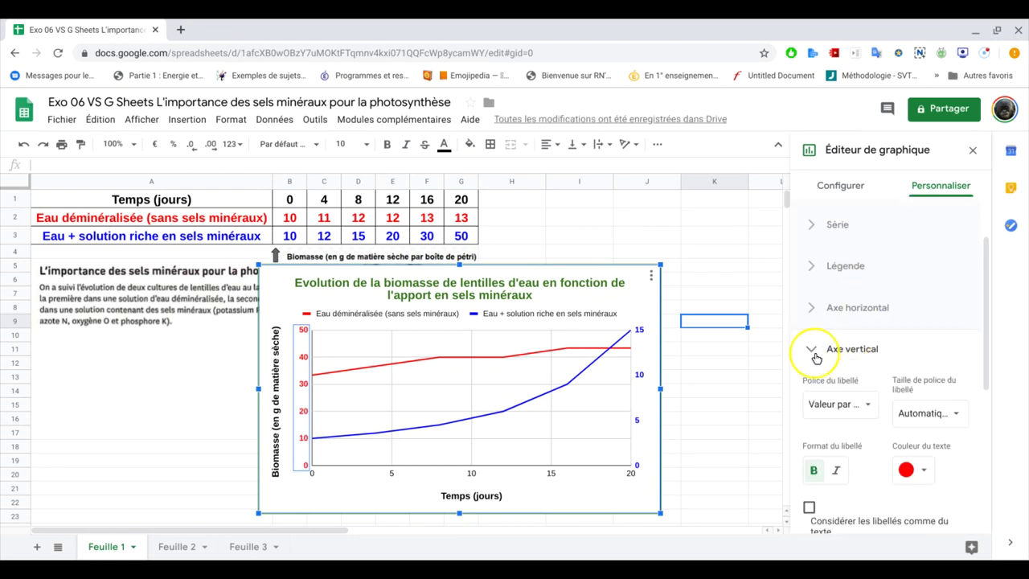
{"action": "left_click", "coordinate": [815, 353]}
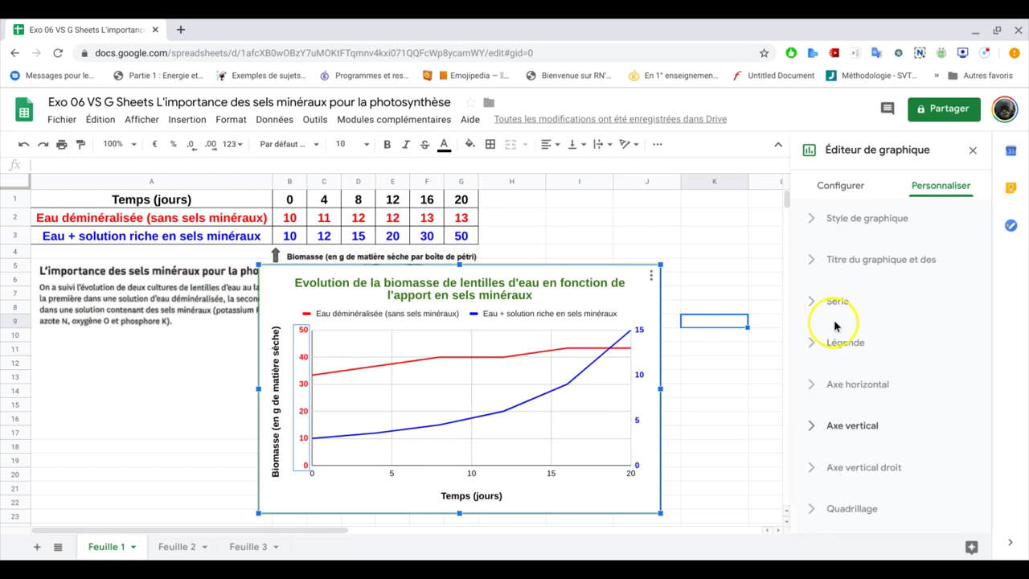
{"action": "left_click", "coordinate": [845, 310]}
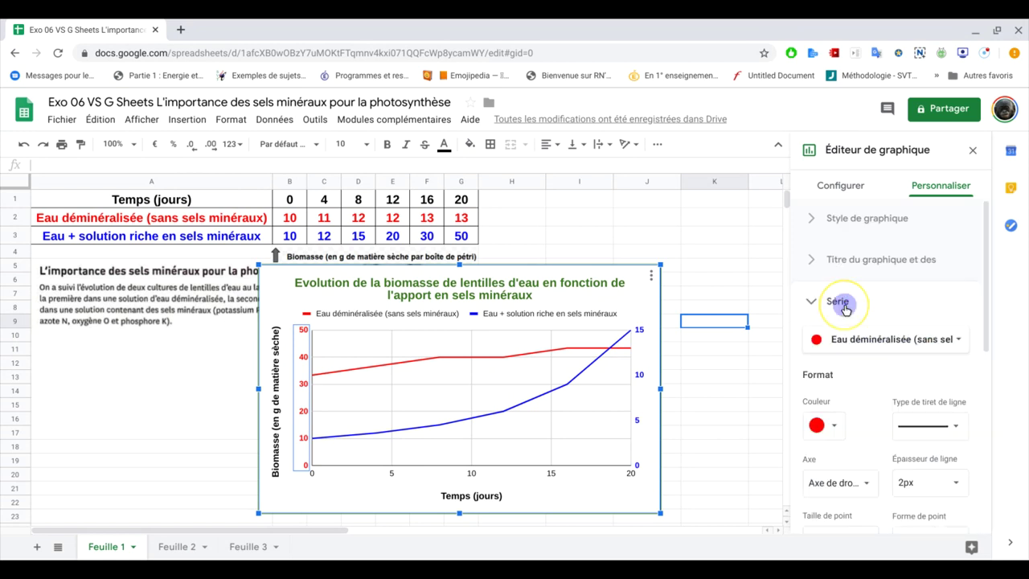
{"action": "scroll", "coordinate": [938, 418], "scroll_direction": "down", "scroll_amount": 1}
{"action": "scroll", "coordinate": [939, 428], "scroll_direction": "down", "scroll_amount": 1}
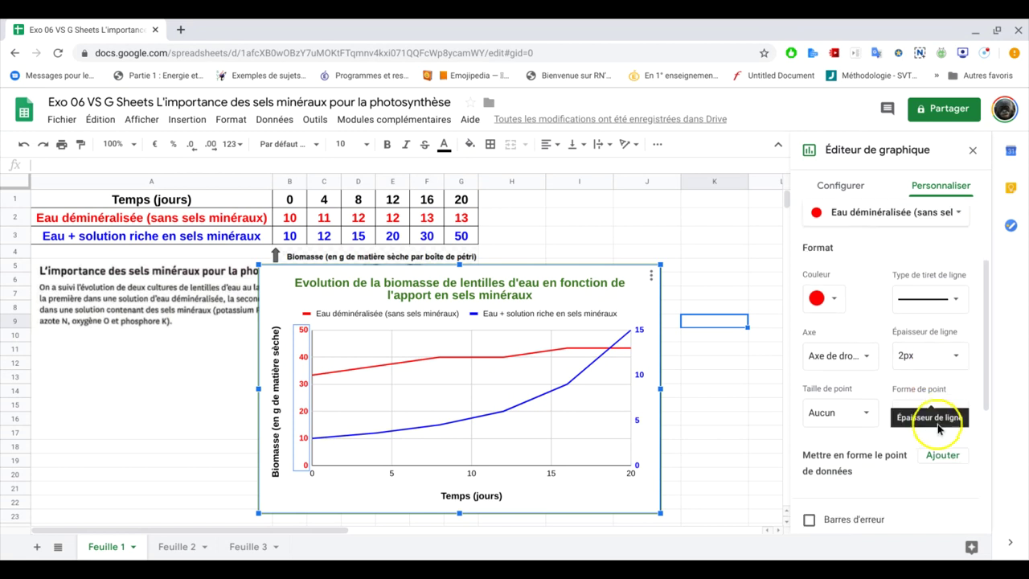
{"action": "scroll", "coordinate": [884, 450], "scroll_direction": "down", "scroll_amount": 3}
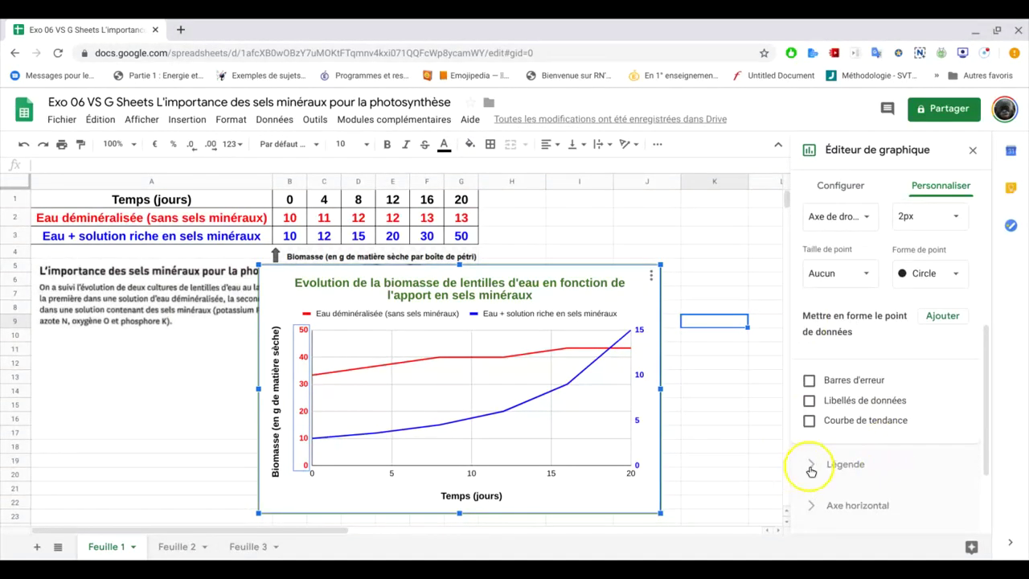
{"action": "left_click", "coordinate": [810, 466]}
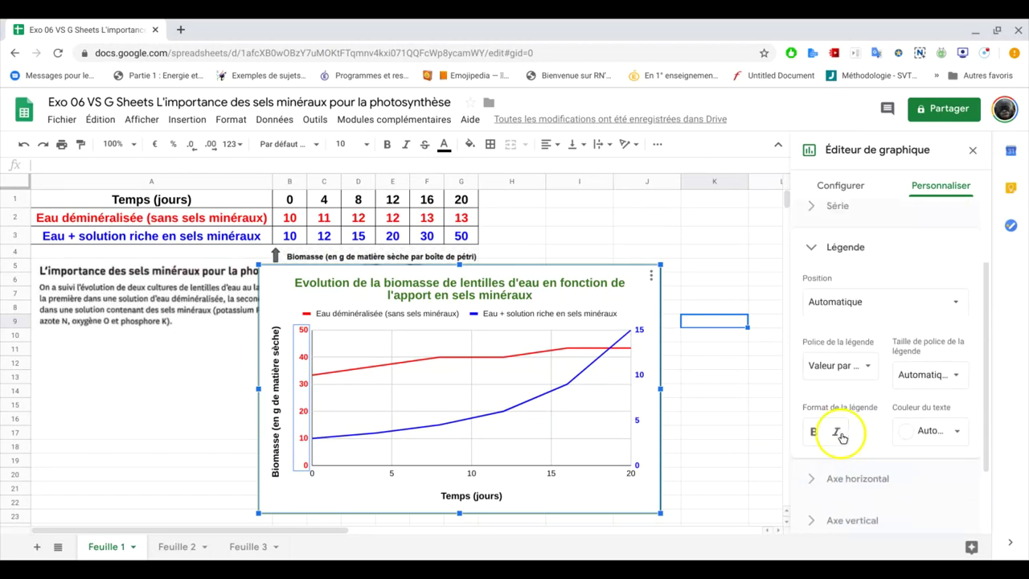
{"action": "left_click", "coordinate": [881, 311]}
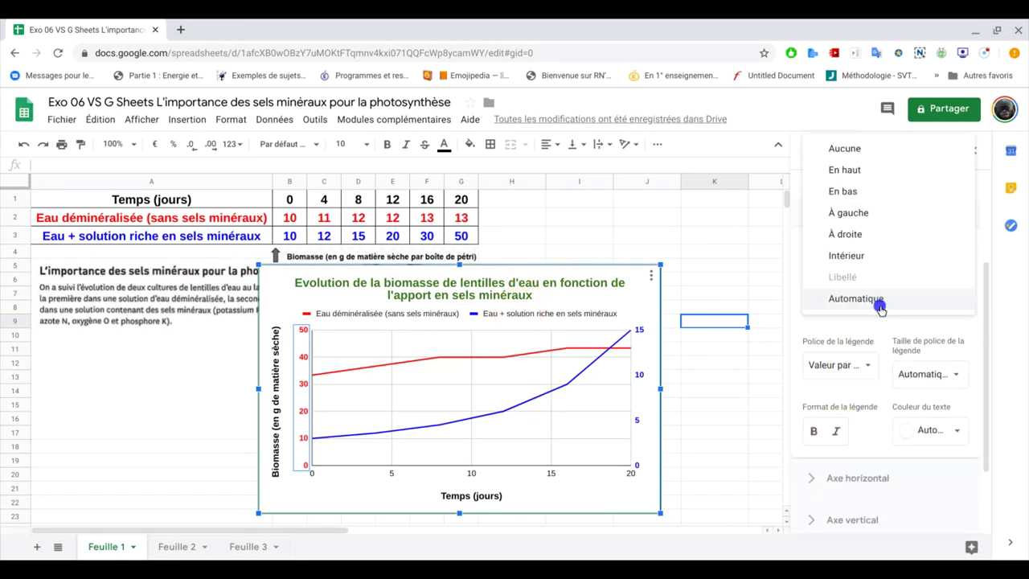
{"action": "left_click", "coordinate": [852, 234]}
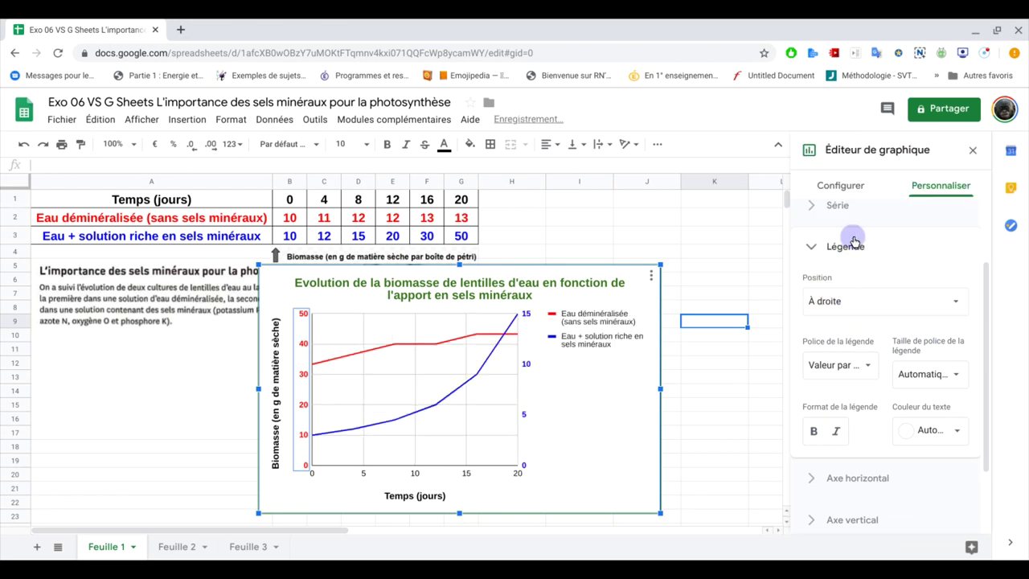
{"action": "left_click", "coordinate": [845, 307]}
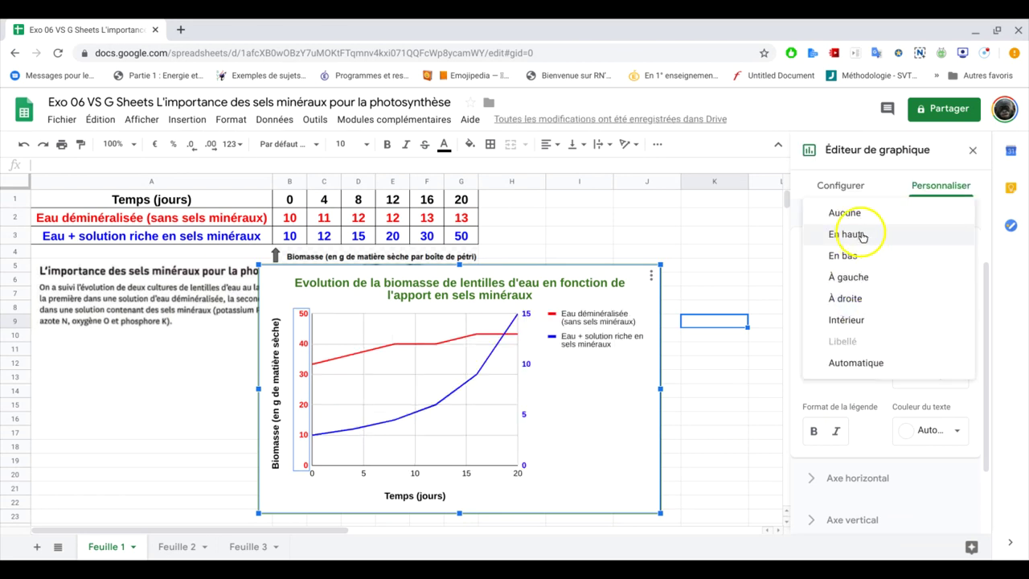
{"action": "left_click", "coordinate": [859, 363]}
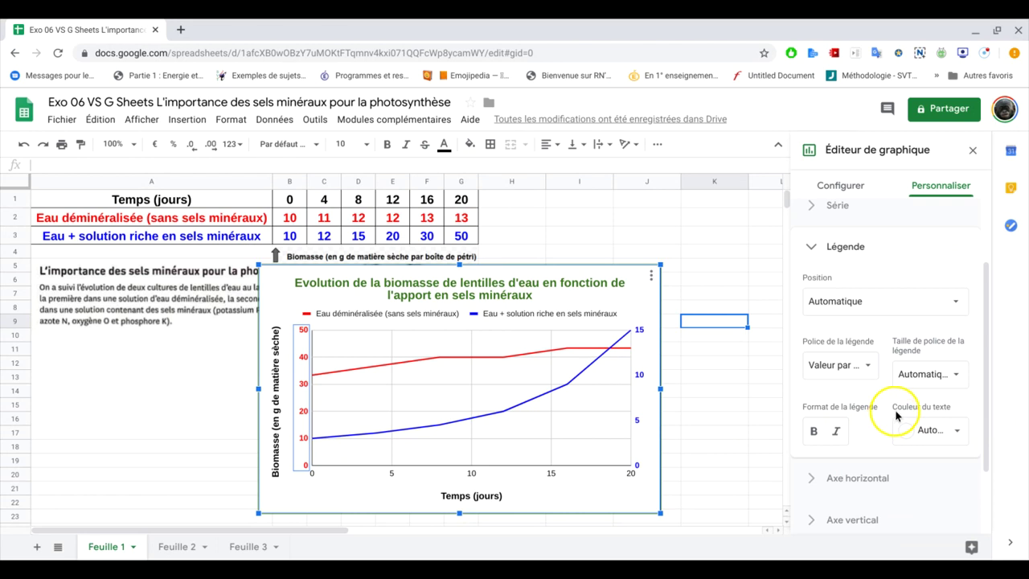
{"action": "scroll", "coordinate": [897, 416], "scroll_direction": "down", "scroll_amount": 1}
Make the horizontal axis labels (0 to 20) italic and bold
{"action": "left_click", "coordinate": [812, 437]}
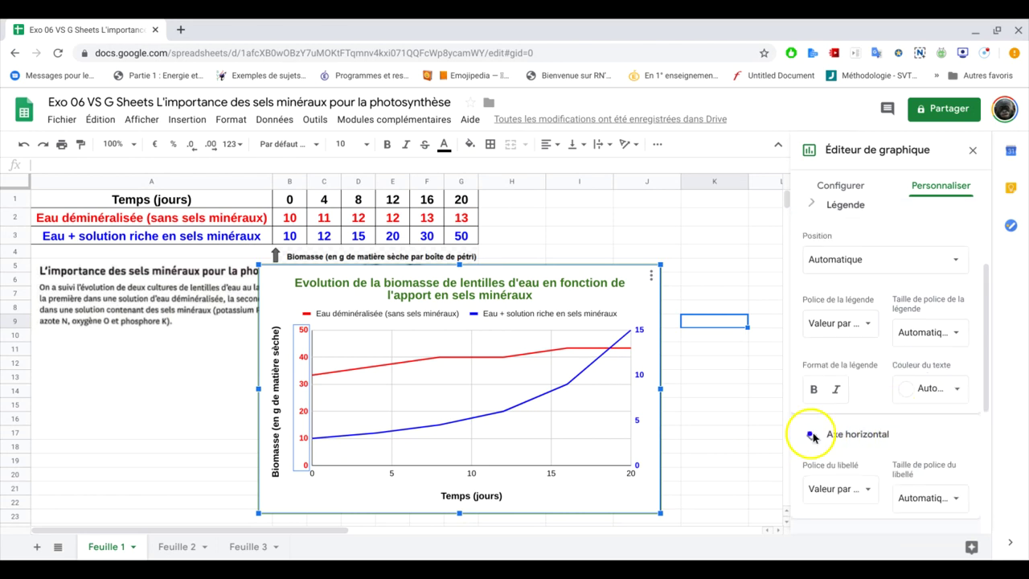
{"action": "scroll", "coordinate": [844, 438], "scroll_direction": "down", "scroll_amount": 5}
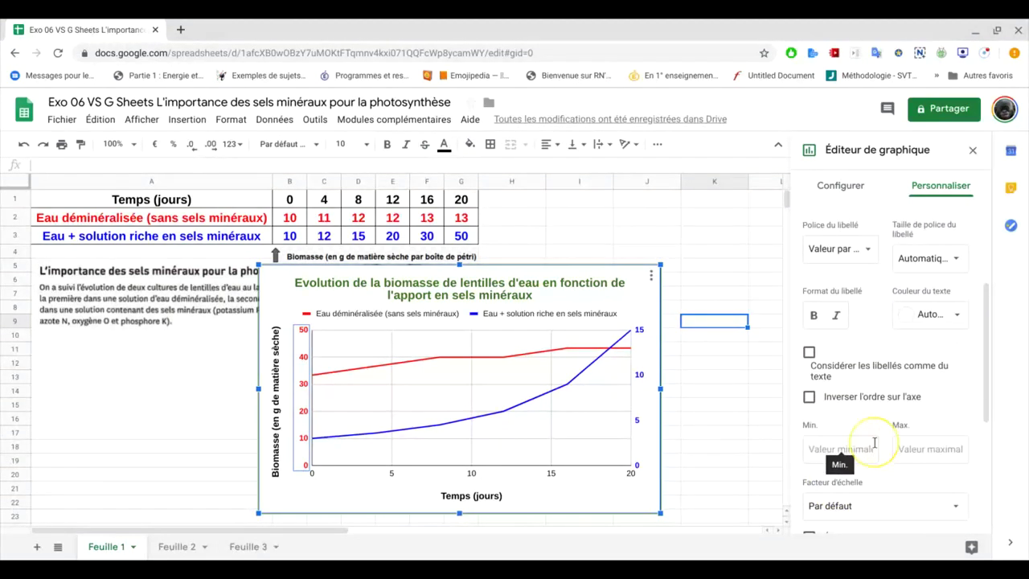
{"action": "scroll", "coordinate": [875, 442], "scroll_direction": "up", "scroll_amount": 1}
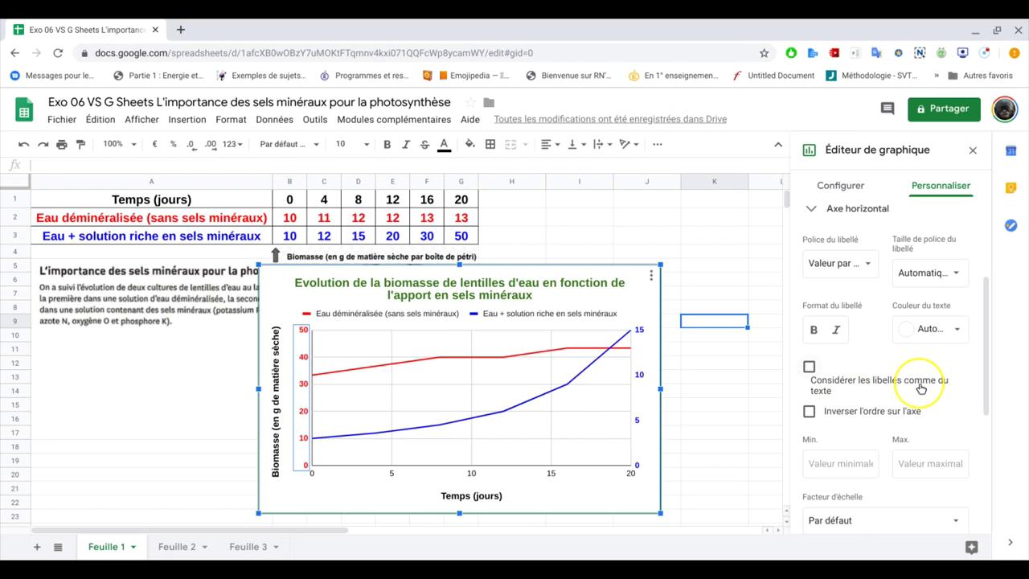
{"action": "left_click", "coordinate": [837, 331]}
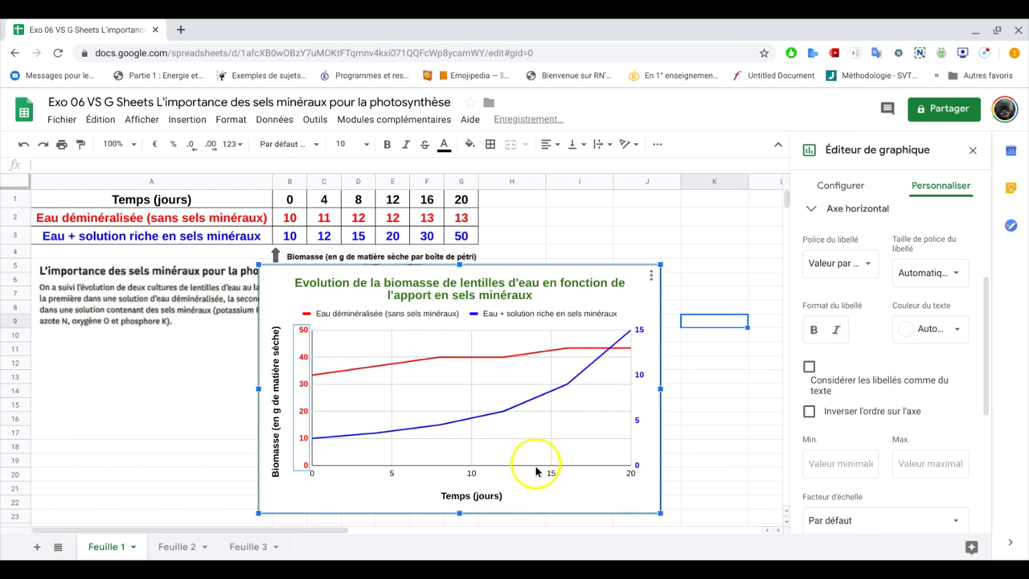
{"action": "left_click", "coordinate": [814, 329]}
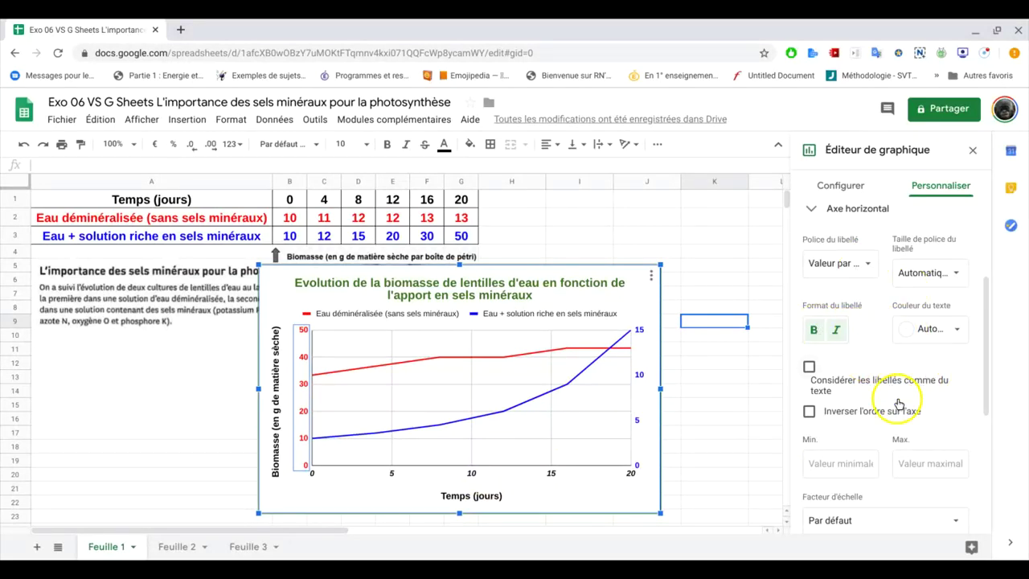
{"action": "scroll", "coordinate": [884, 393], "scroll_direction": "up", "scroll_amount": 2}
{"action": "left_click", "coordinate": [810, 299]}
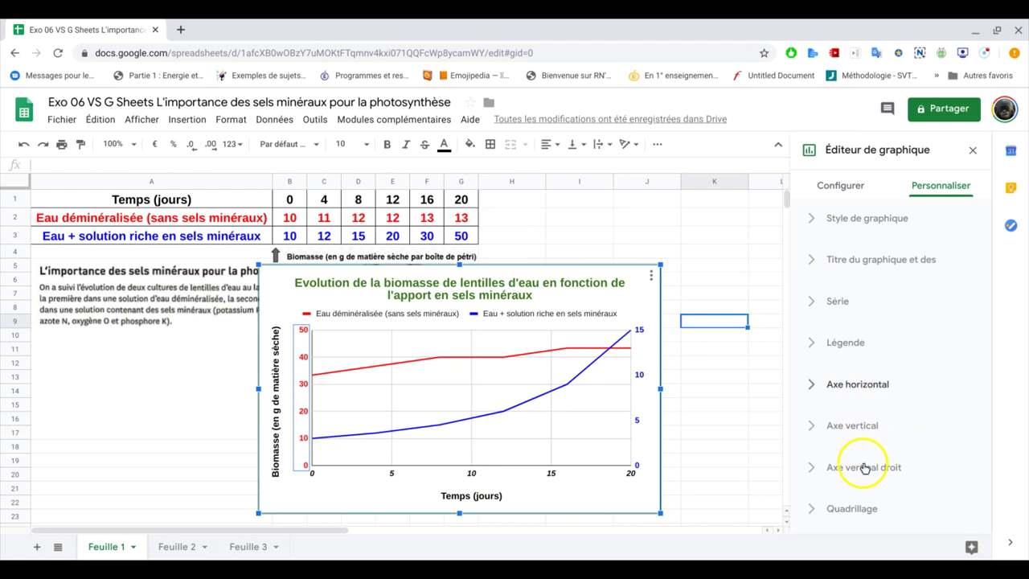
{"action": "left_click", "coordinate": [845, 438]}
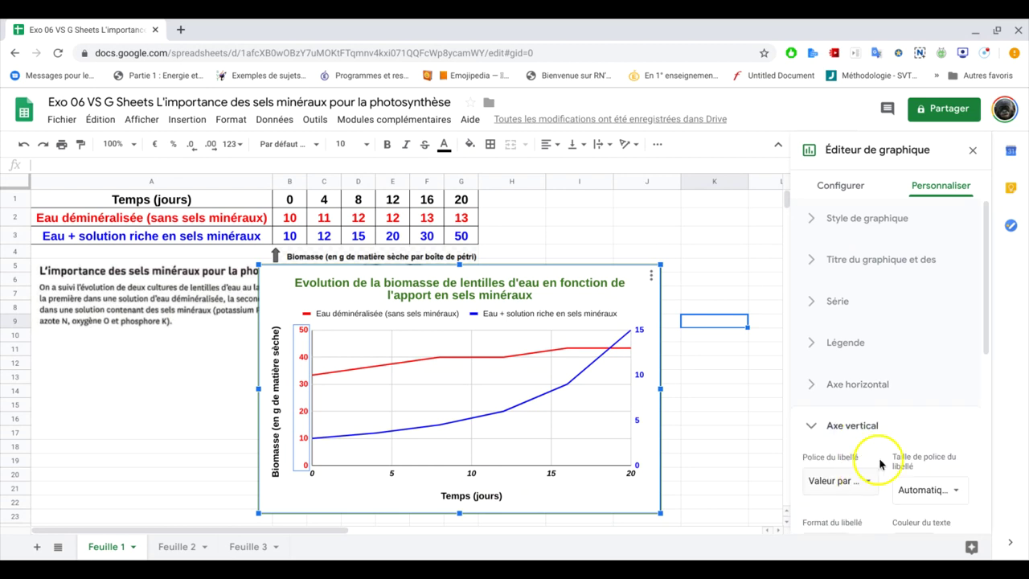
{"action": "scroll", "coordinate": [906, 443], "scroll_direction": "down", "scroll_amount": 1}
{"action": "scroll", "coordinate": [906, 443], "scroll_direction": "down", "scroll_amount": 1}
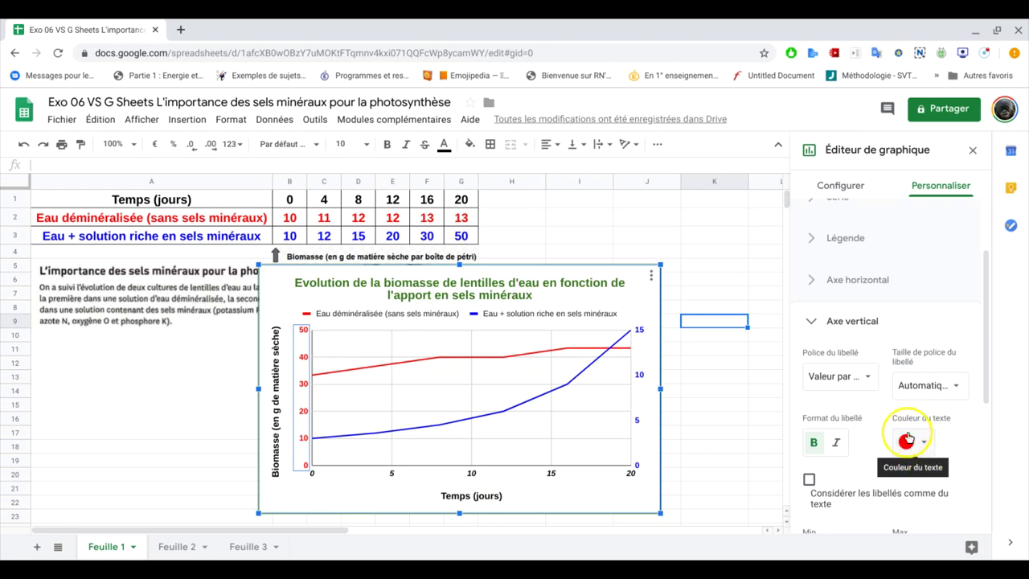
{"action": "left_click", "coordinate": [809, 321]}
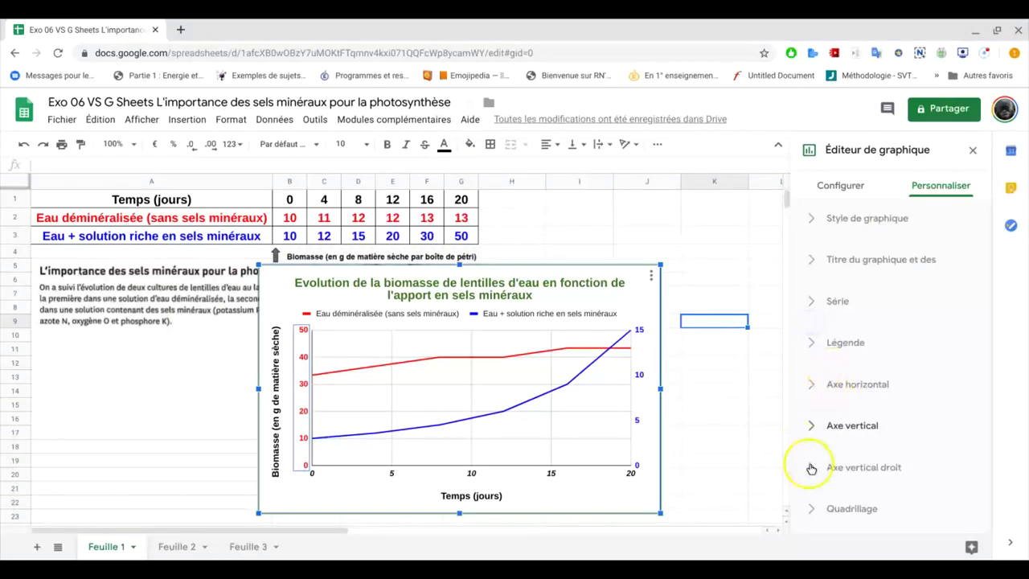
Try 4 minor gridlines on the vertical axis, then set them back to none
{"action": "left_click", "coordinate": [822, 511]}
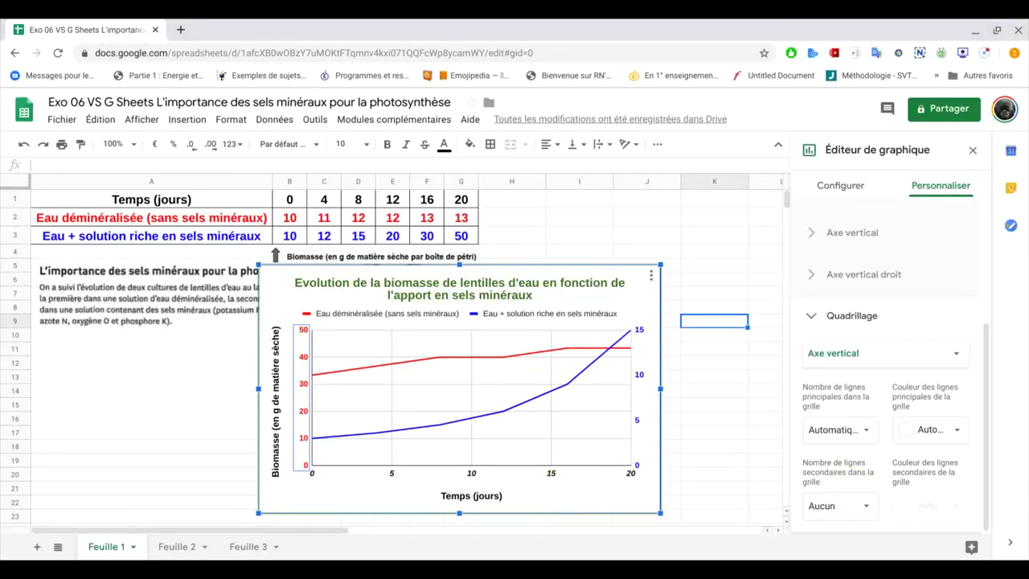
{"action": "left_click", "coordinate": [860, 507]}
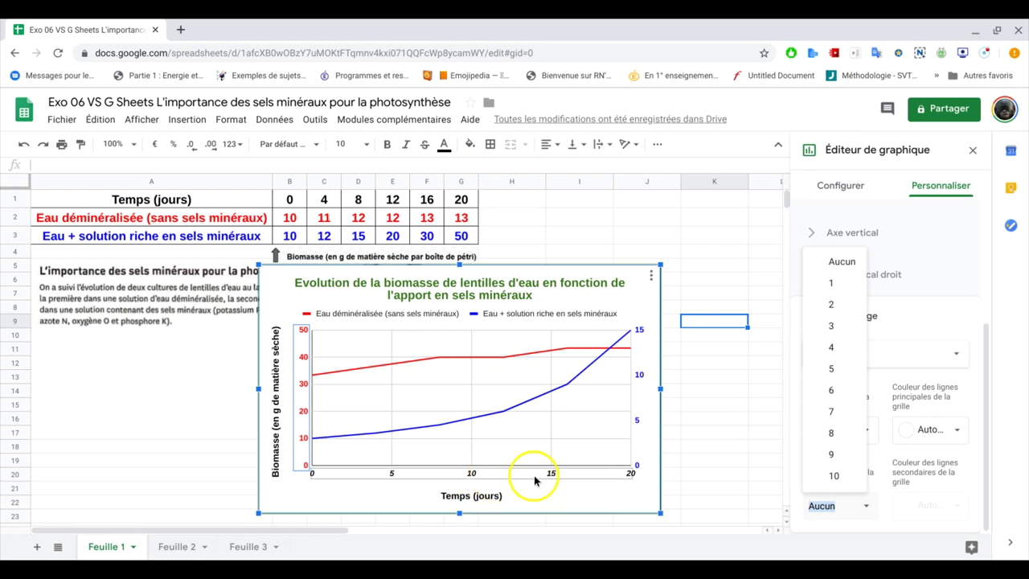
{"action": "left_click", "coordinate": [850, 348]}
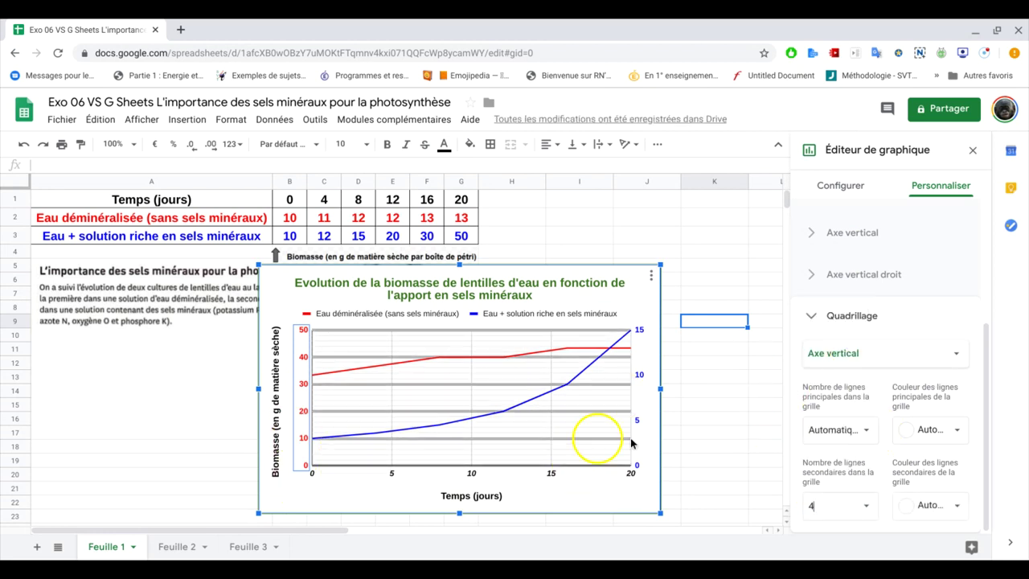
{"action": "left_click", "coordinate": [863, 506]}
{"action": "left_click", "coordinate": [840, 254]}
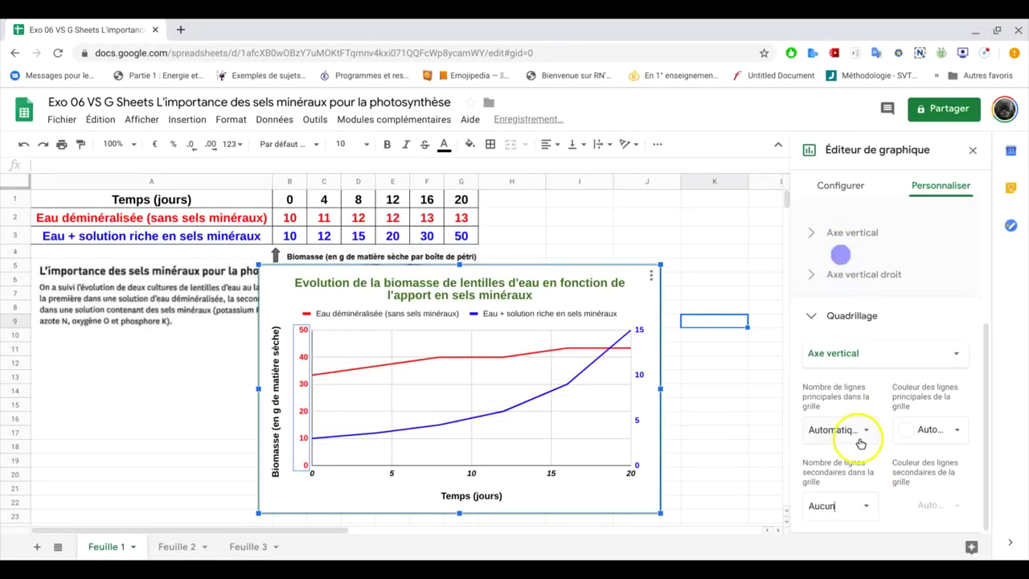
Add 4 minor gridlines on the horizontal axis
{"action": "left_click", "coordinate": [875, 356]}
{"action": "left_click", "coordinate": [869, 330]}
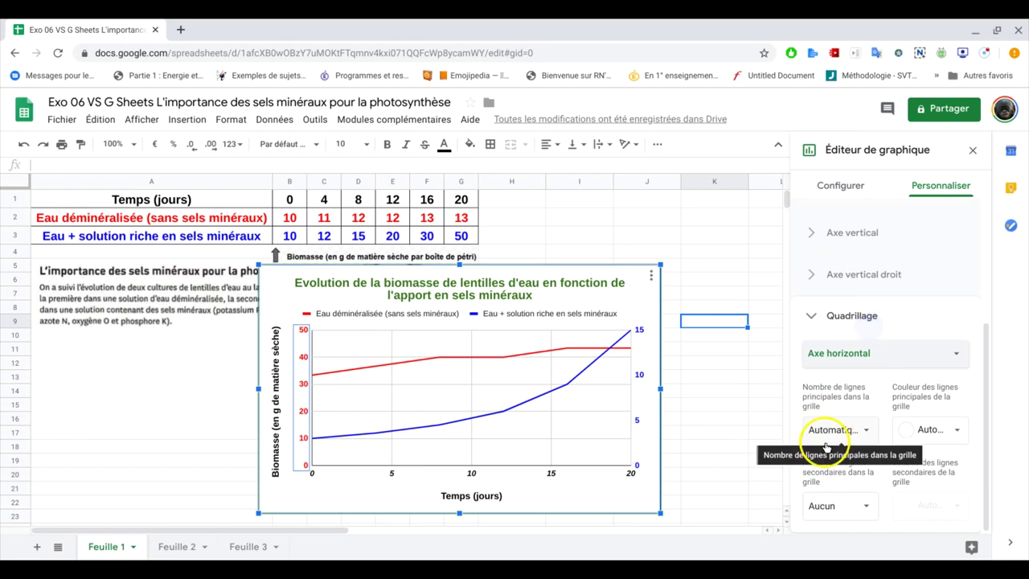
{"action": "left_click", "coordinate": [869, 506]}
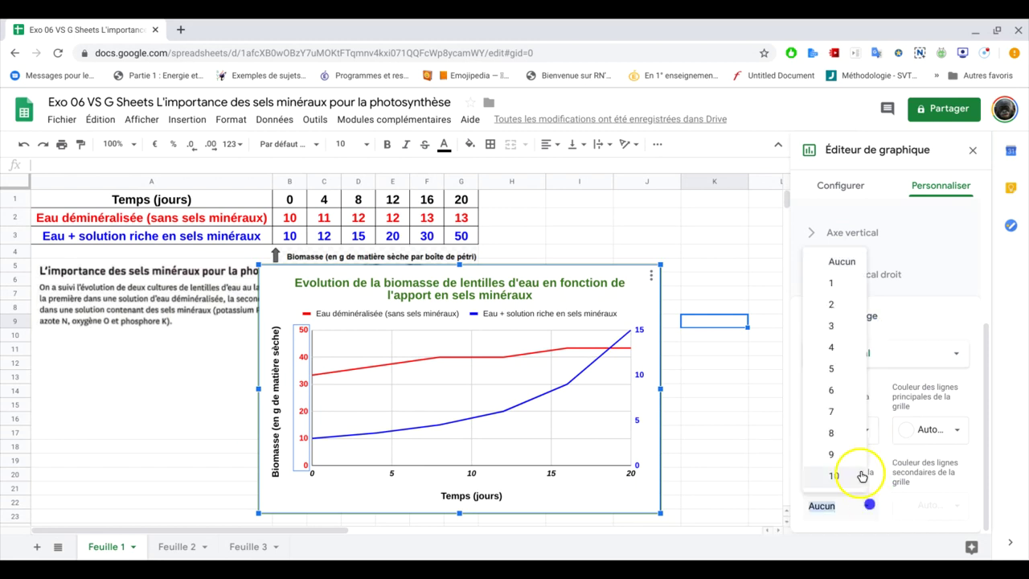
{"action": "left_click", "coordinate": [838, 348]}
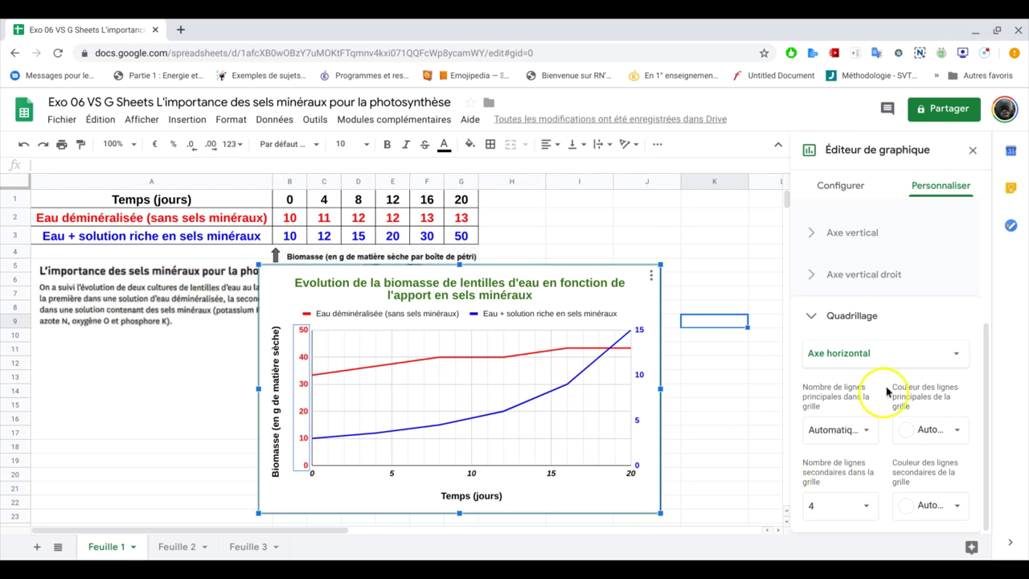
Give the vertical axis one minor gridline and close the chart editor
{"action": "left_click", "coordinate": [884, 354]}
{"action": "left_click", "coordinate": [889, 374]}
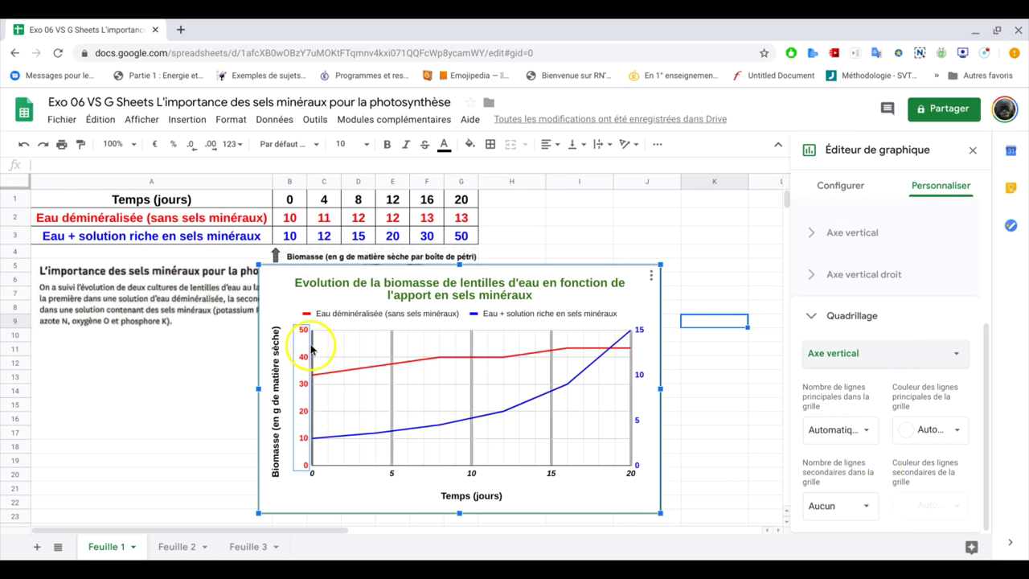
{"action": "left_click", "coordinate": [860, 508]}
{"action": "left_click", "coordinate": [837, 296]}
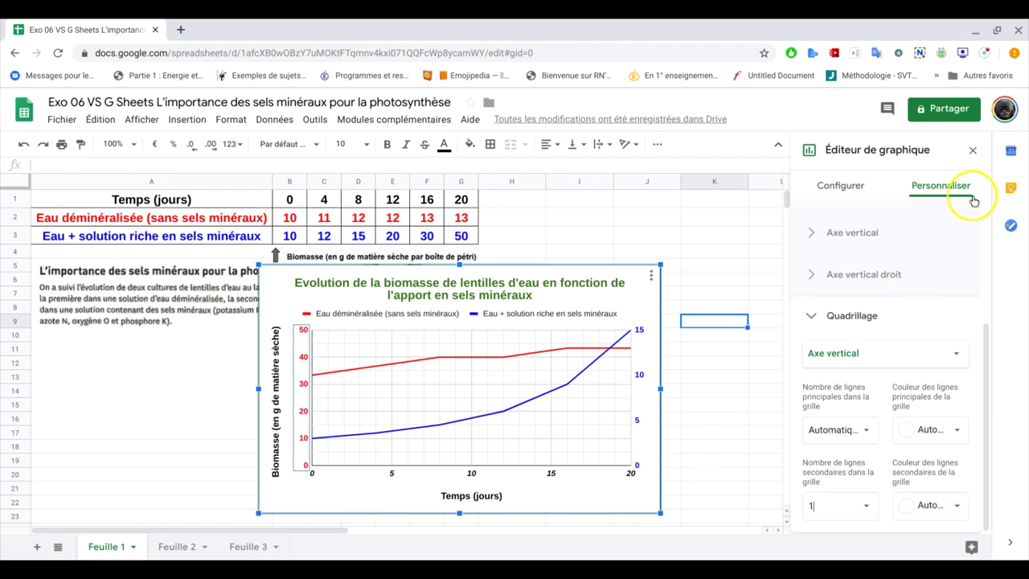
{"action": "left_click", "coordinate": [972, 150]}
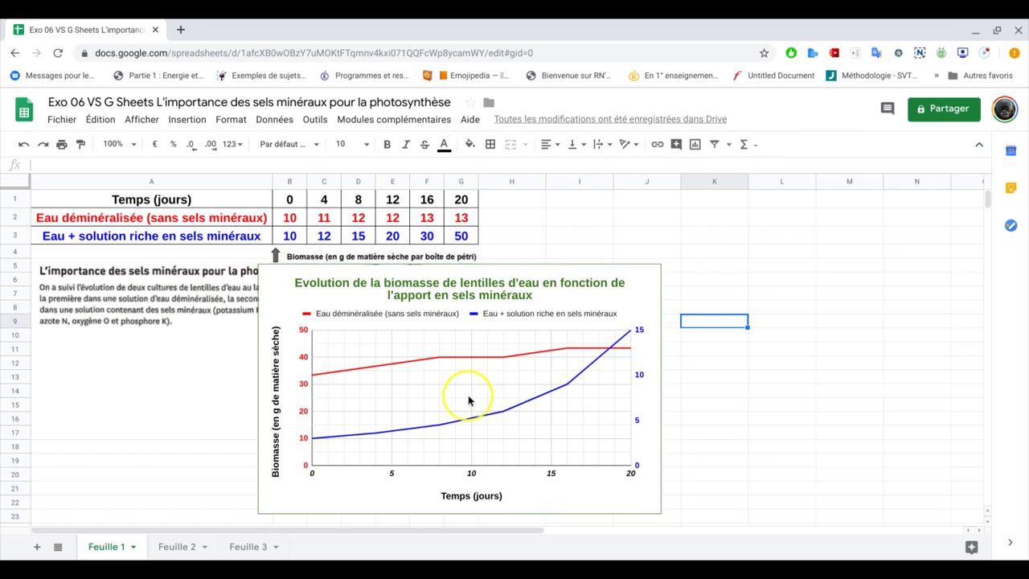
Move the biomass chart onto its own new sheet, Graphique2, from the chart's three-dot menu
{"action": "left_click", "coordinate": [650, 282]}
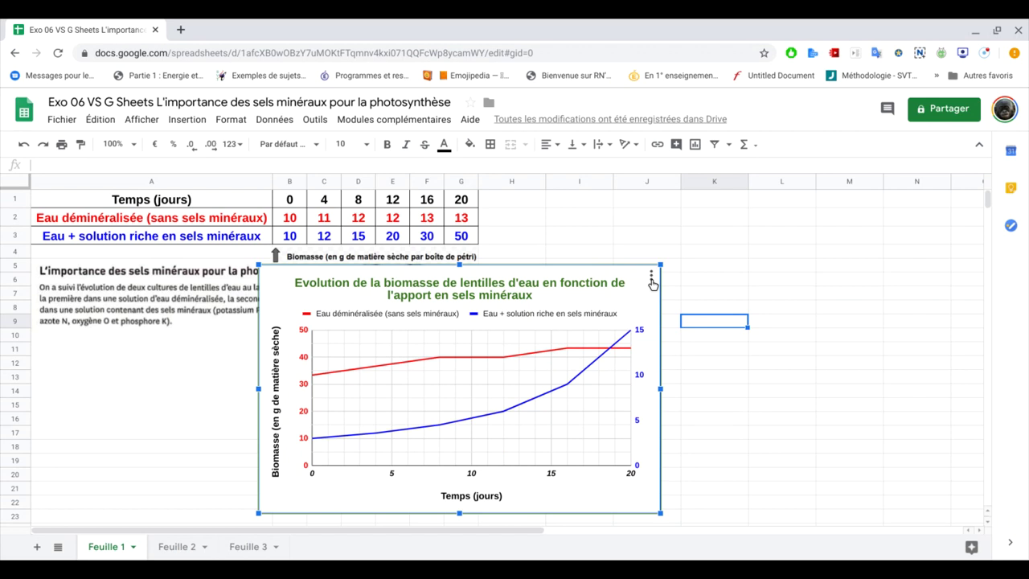
{"action": "left_click", "coordinate": [651, 279]}
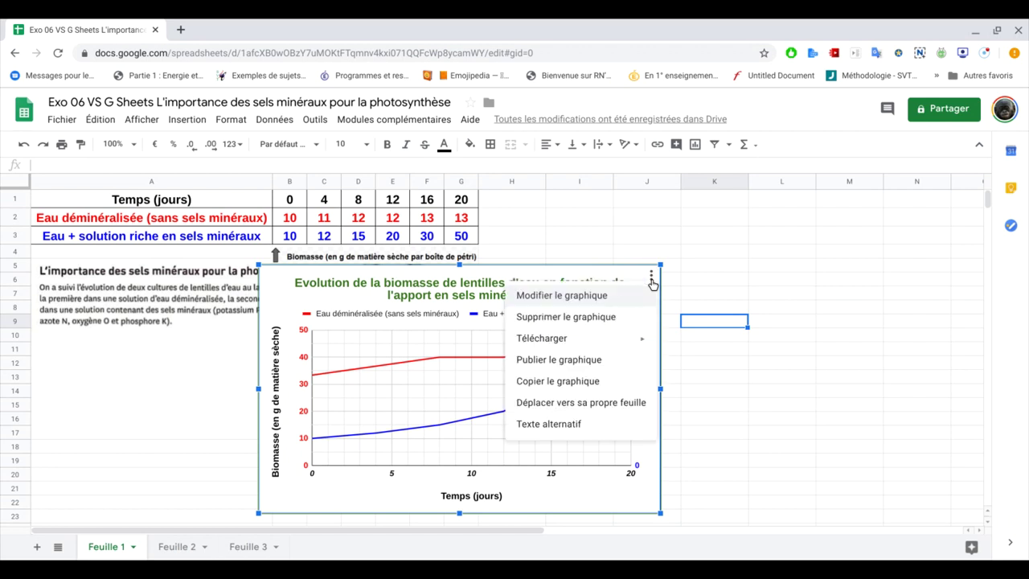
{"action": "left_click", "coordinate": [595, 338]}
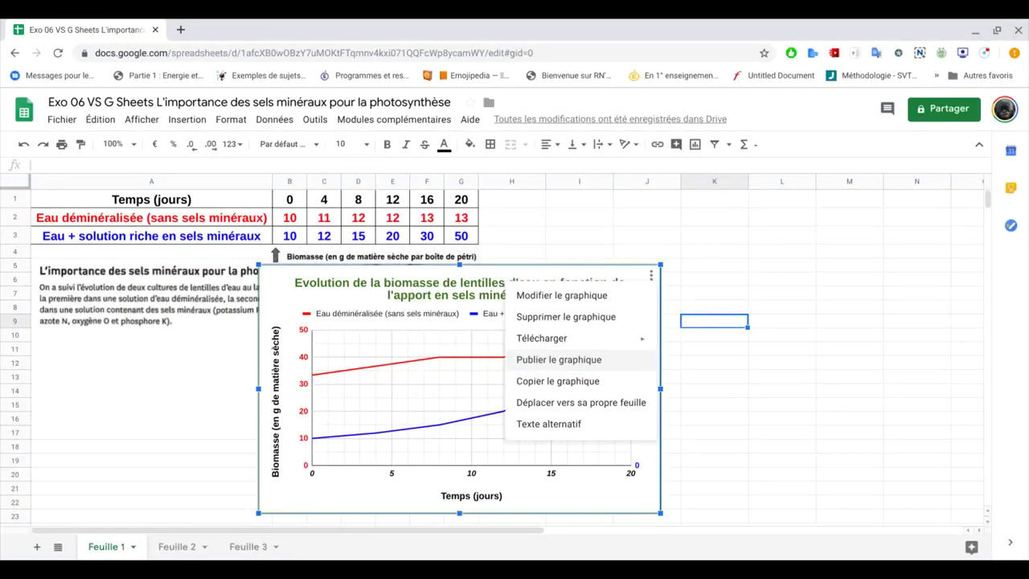
{"action": "left_click", "coordinate": [617, 410]}
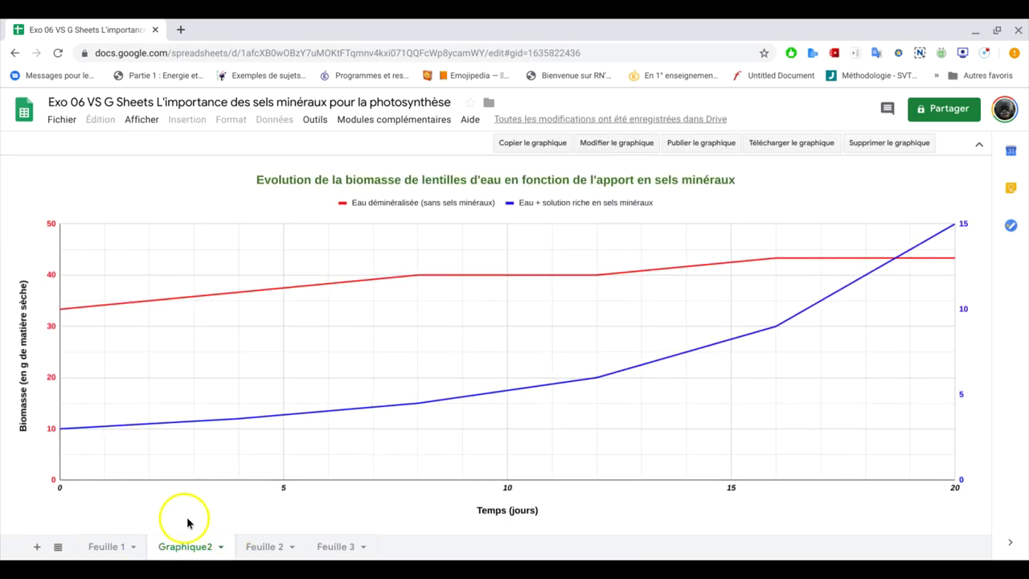
Copy the chart on Graphique2 and switch back to Feuille 1
{"action": "left_click", "coordinate": [220, 547]}
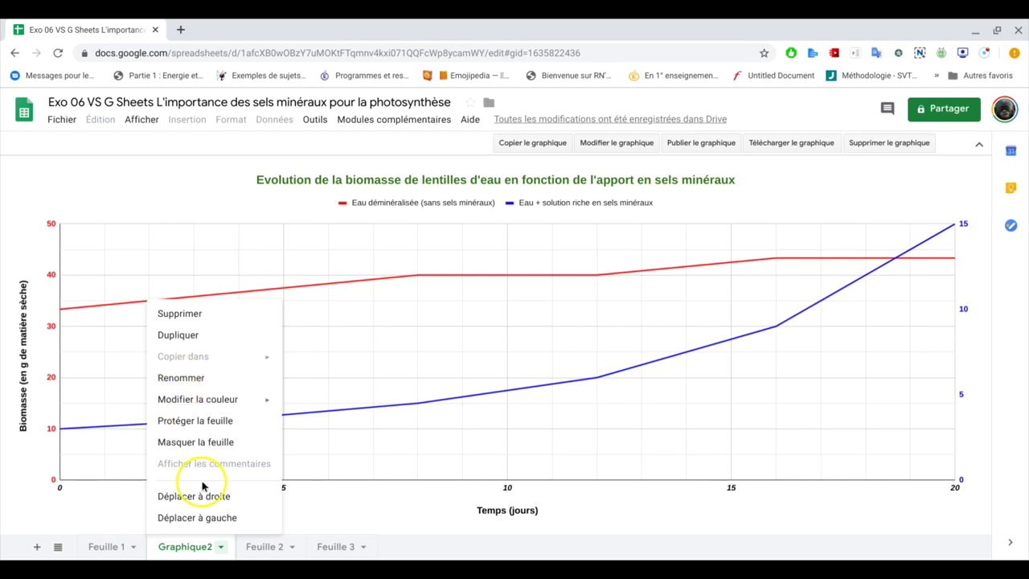
{"action": "left_click", "coordinate": [702, 514]}
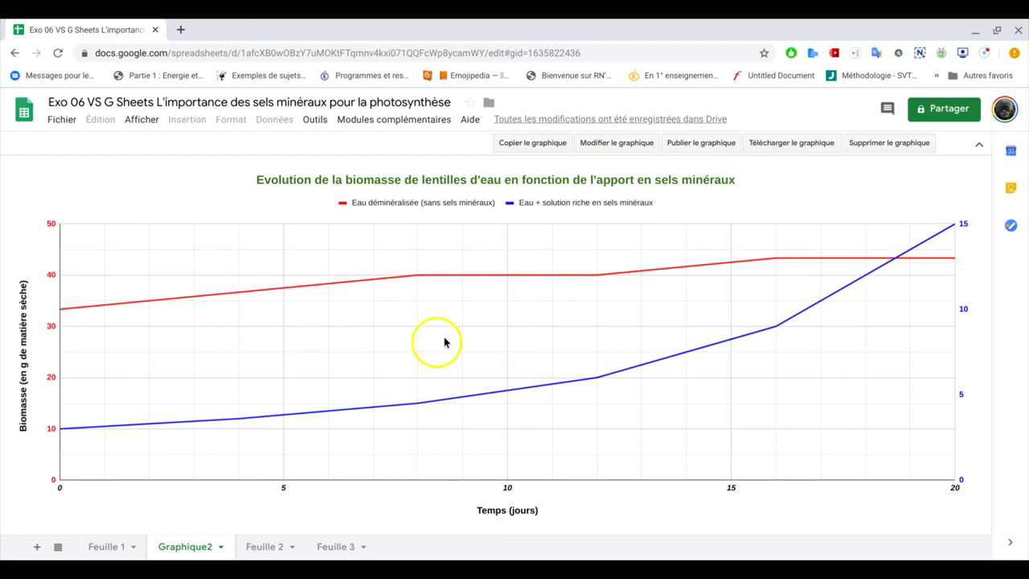
{"action": "left_click", "coordinate": [537, 145]}
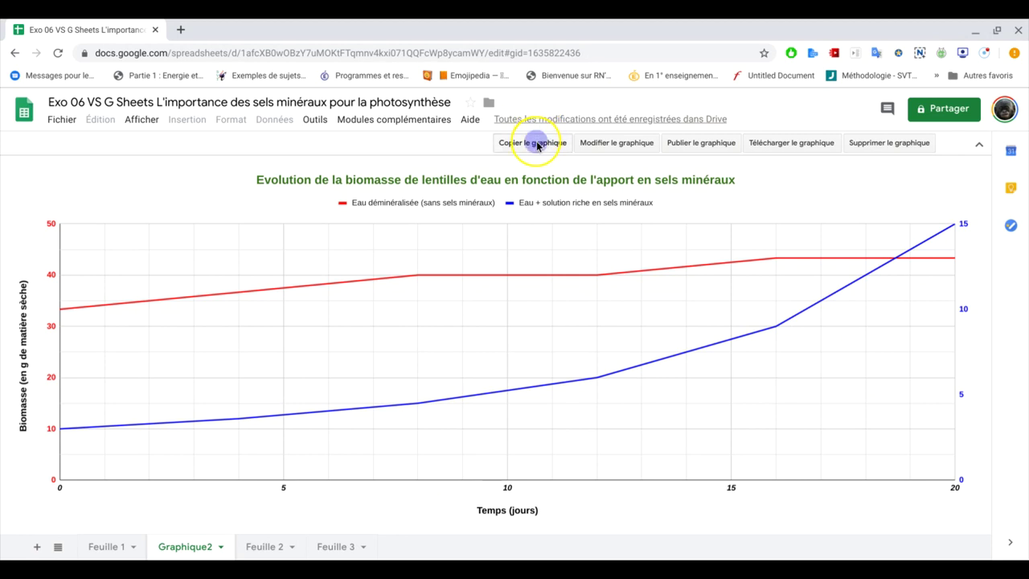
{"action": "left_click", "coordinate": [112, 546]}
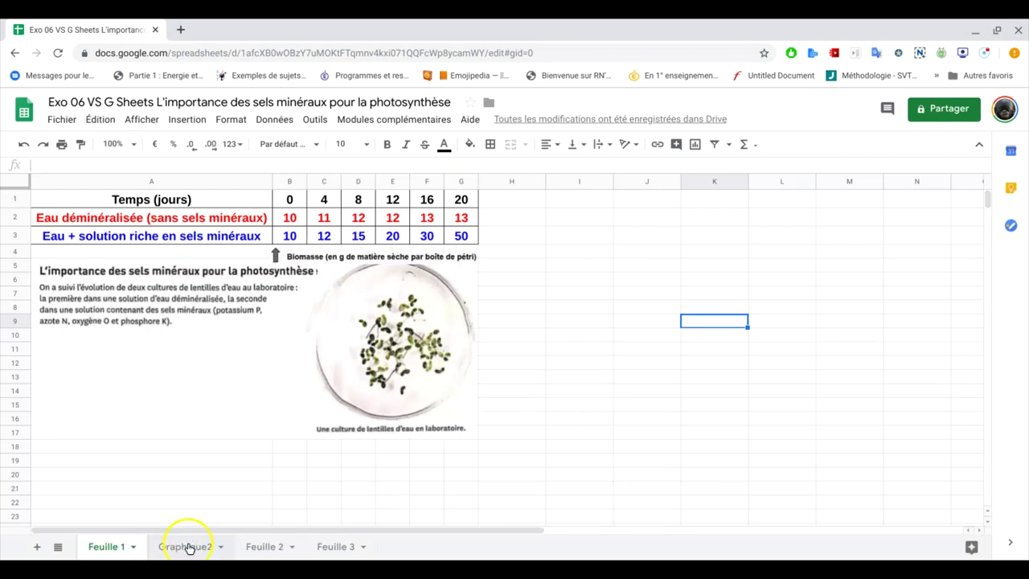
Paste the copied biomass chart into a new drawing, keeping it linked to the spreadsheet
{"action": "left_click", "coordinate": [188, 119]}
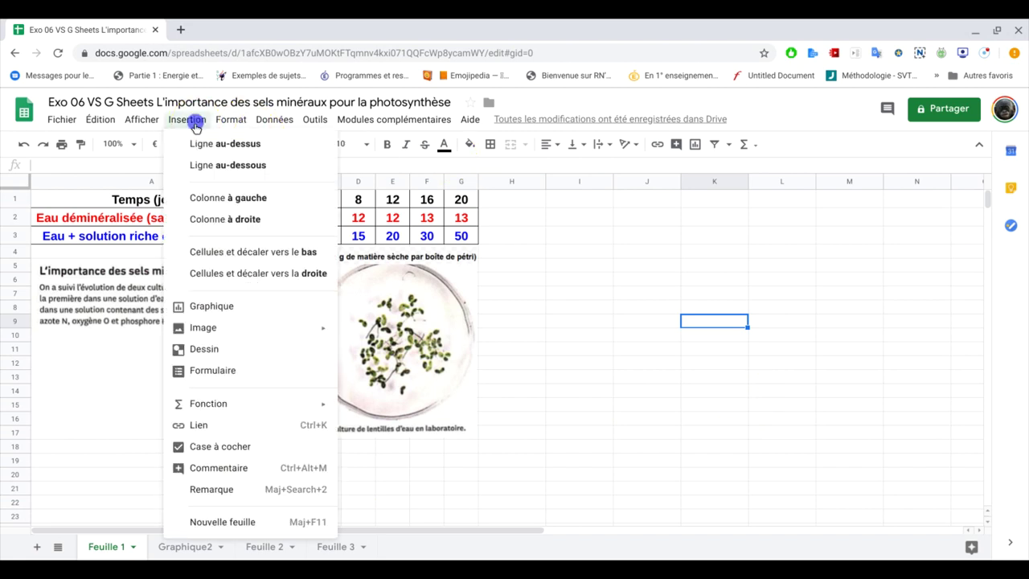
{"action": "left_click", "coordinate": [232, 351]}
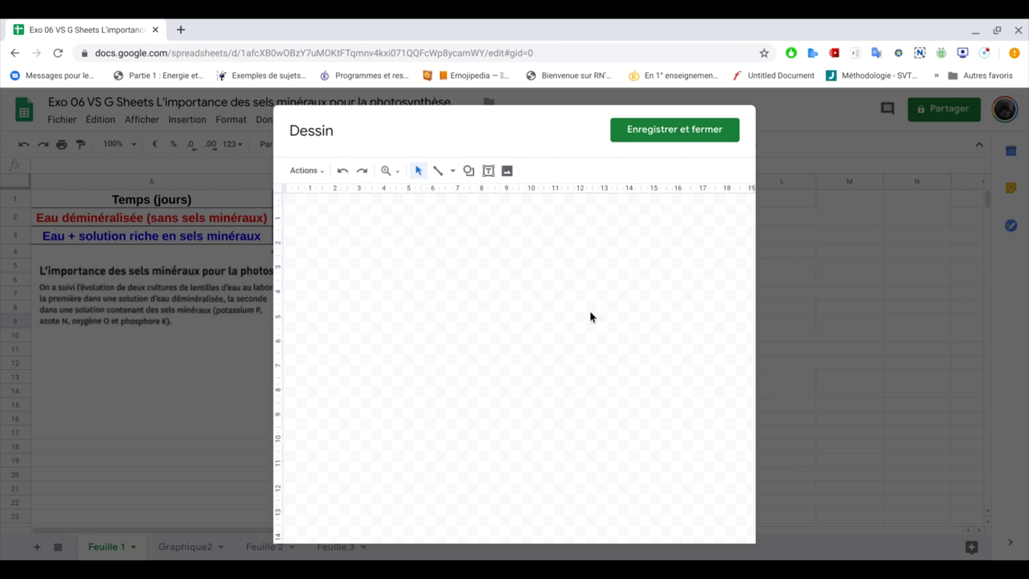
{"action": "right_click", "coordinate": [467, 330]}
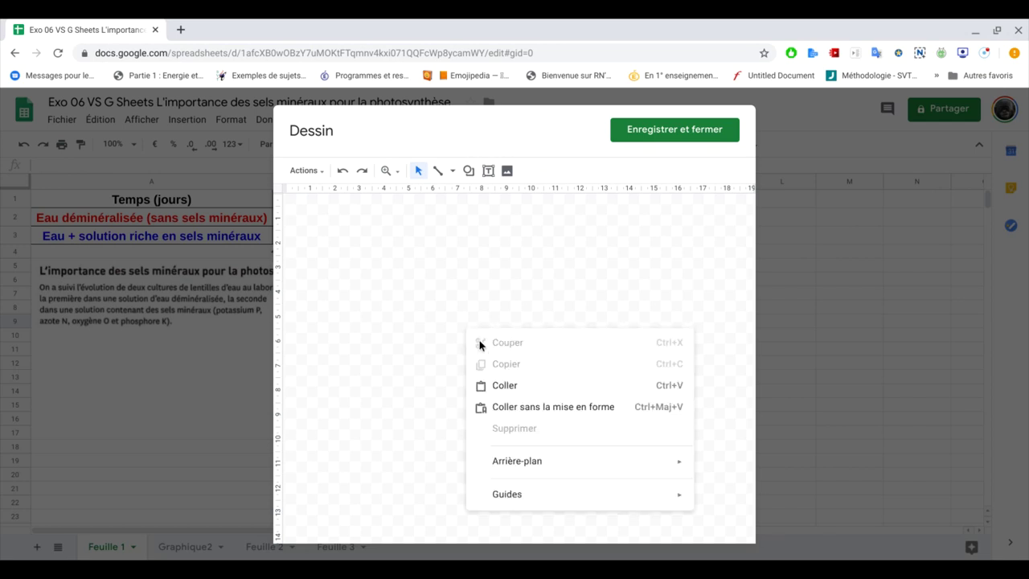
{"action": "left_click", "coordinate": [494, 389]}
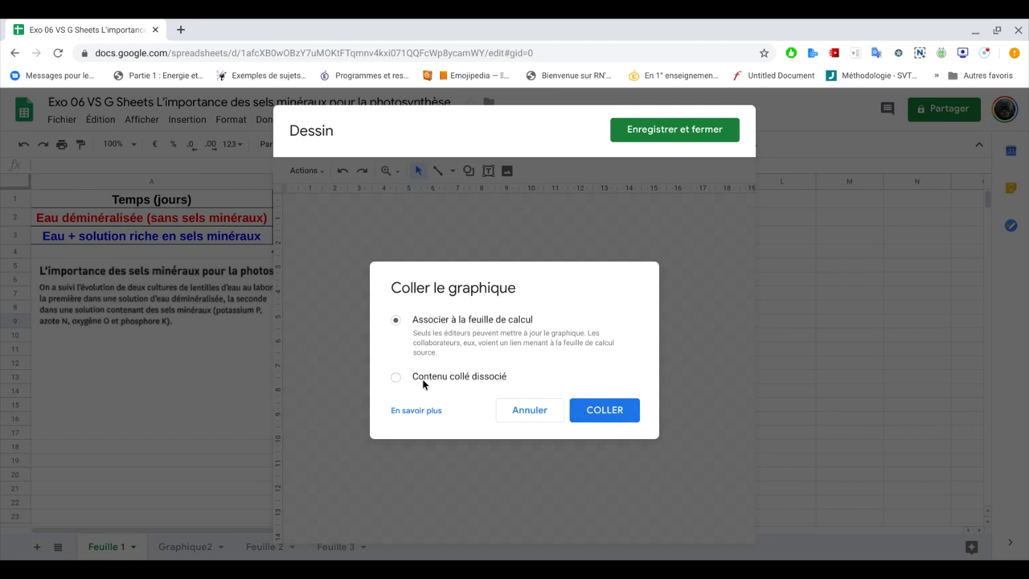
{"action": "left_click", "coordinate": [605, 410]}
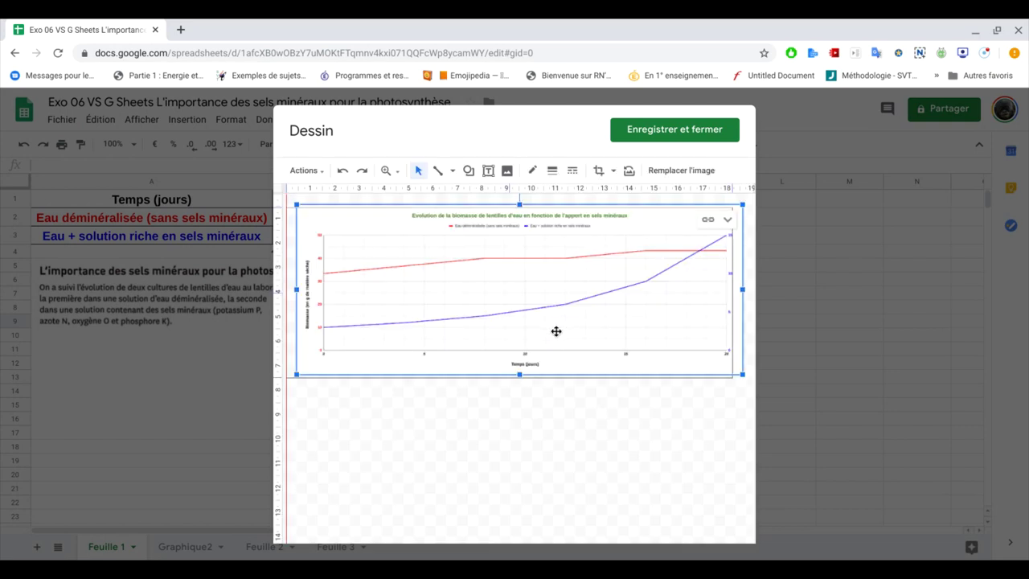
Reposition the pasted chart and enlarge it across the drawing width
{"action": "left_click_drag", "start_coordinate": [567, 328], "coordinate": [557, 319]}
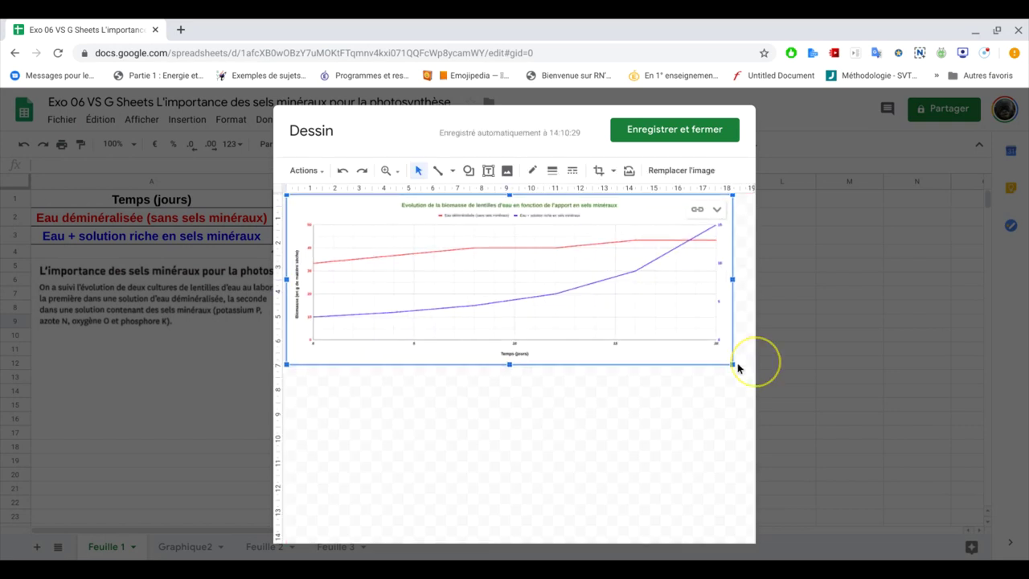
{"action": "left_click_drag", "start_coordinate": [733, 363], "coordinate": [744, 374]}
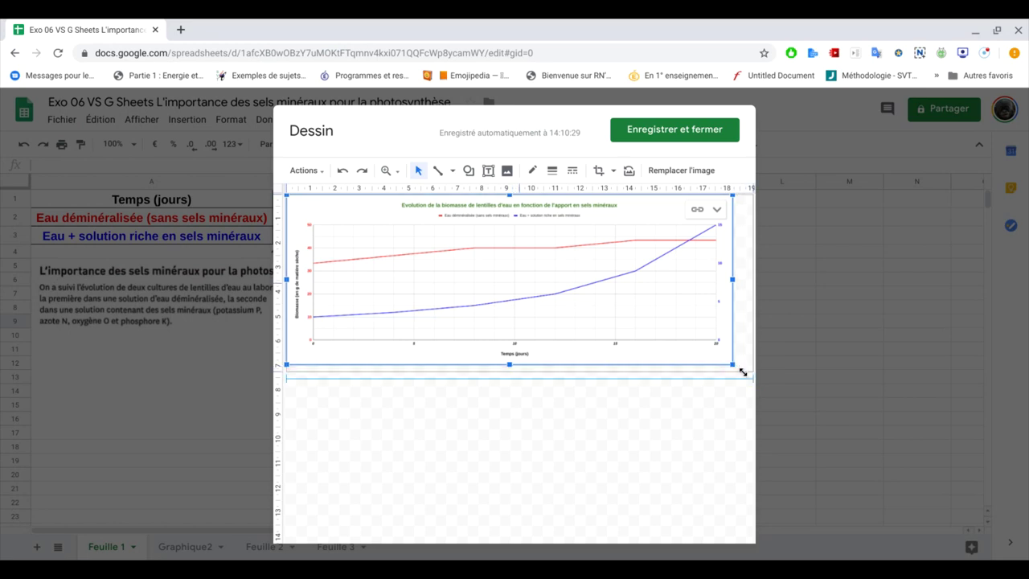
{"action": "left_click", "coordinate": [557, 415]}
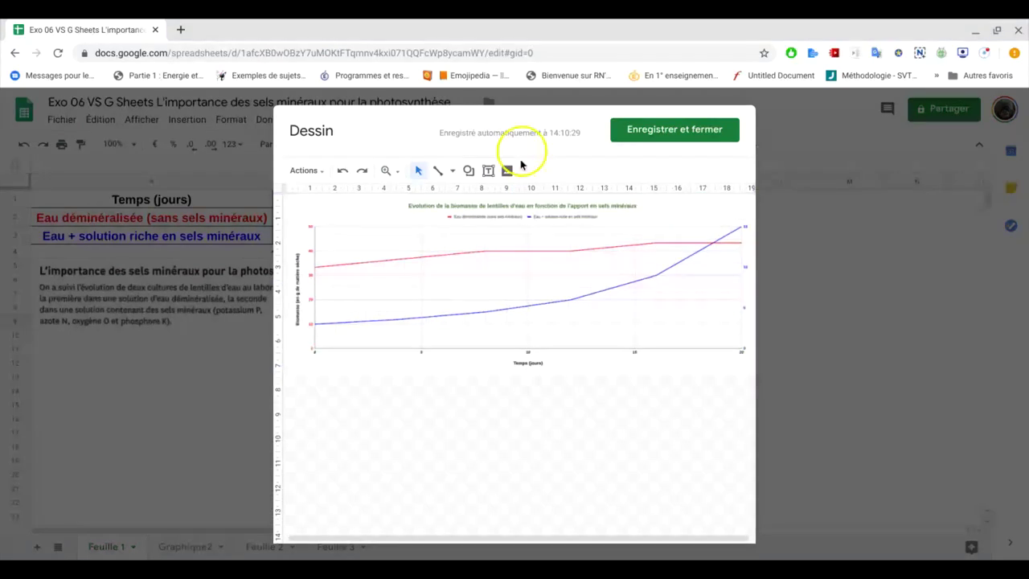
Draw a 4 px dashed line along the red curve's trend and delete a stray line
{"action": "left_click", "coordinate": [452, 171]}
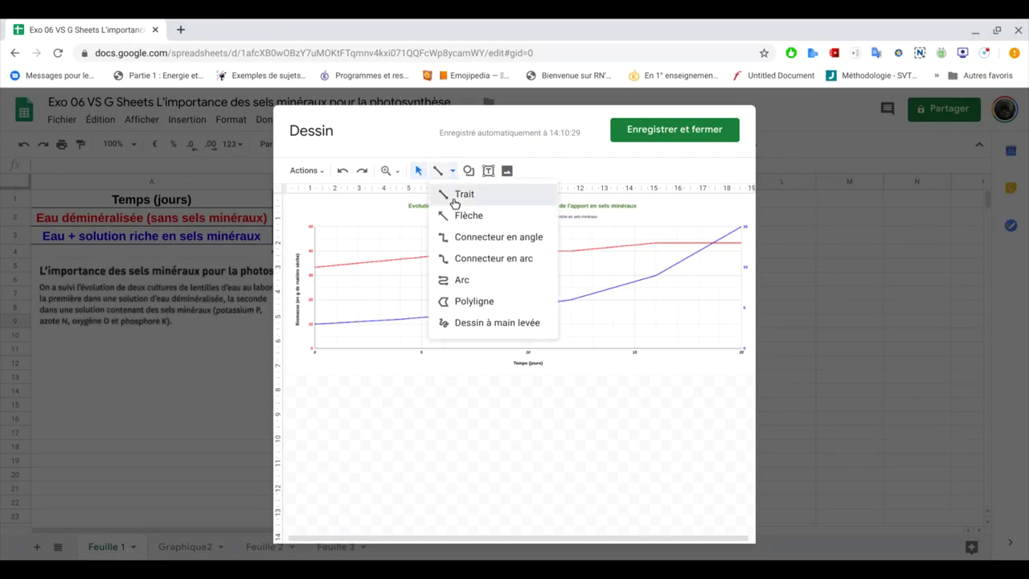
{"action": "left_click", "coordinate": [452, 197]}
{"action": "left_click_drag", "start_coordinate": [316, 266], "coordinate": [736, 240]}
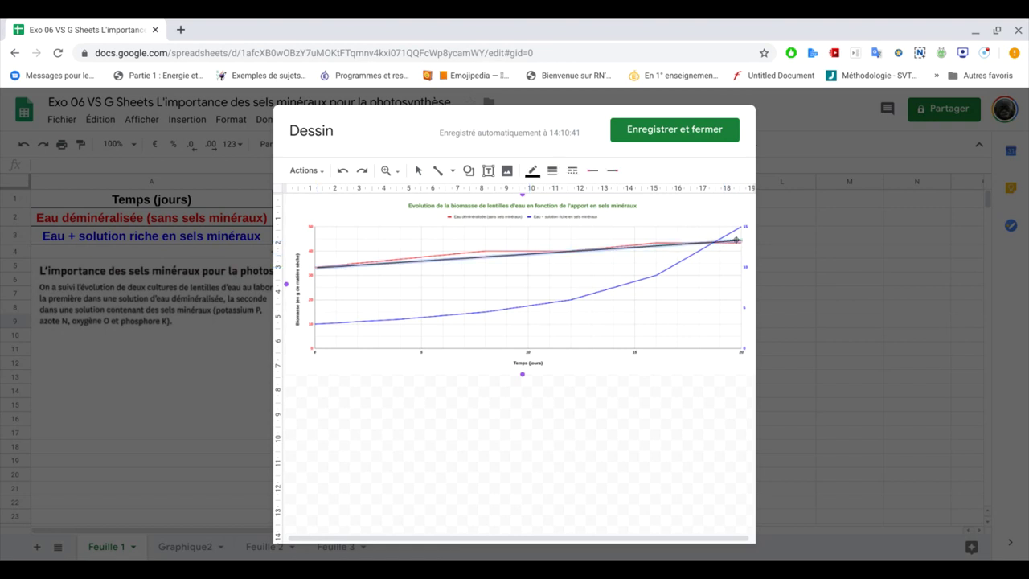
{"action": "left_click", "coordinate": [553, 170]}
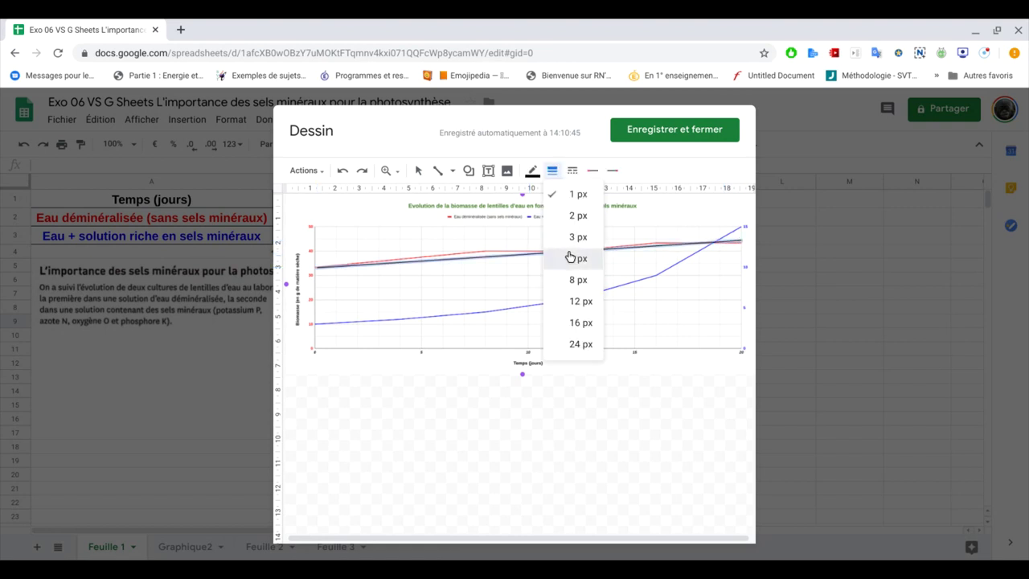
{"action": "left_click", "coordinate": [554, 257]}
{"action": "left_click", "coordinate": [572, 170]}
{"action": "left_click", "coordinate": [591, 239]}
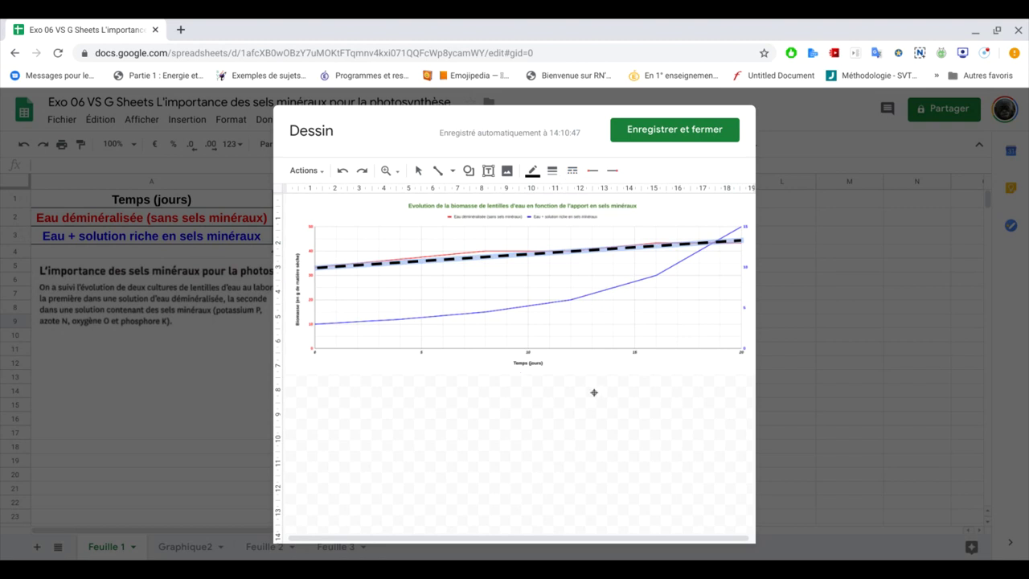
{"action": "left_click_drag", "start_coordinate": [600, 404], "coordinate": [664, 468]}
{"action": "key", "text": "Delete"}
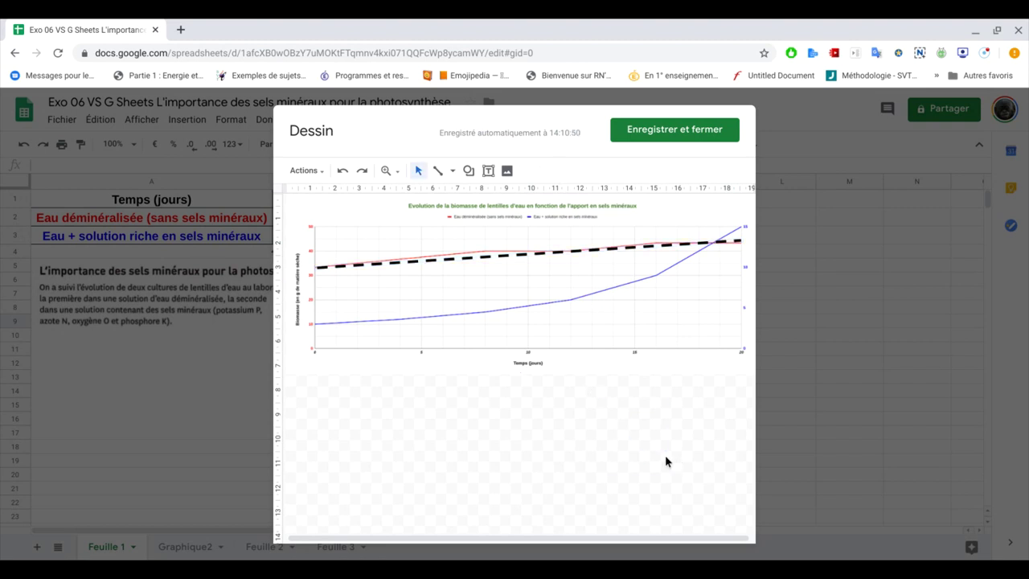
{"action": "left_click", "coordinate": [488, 170]}
Add a text box reading 'Analyse' and 'Interprétation' under the chart, then save the drawing
{"action": "left_click_drag", "start_coordinate": [312, 407], "coordinate": [741, 523]}
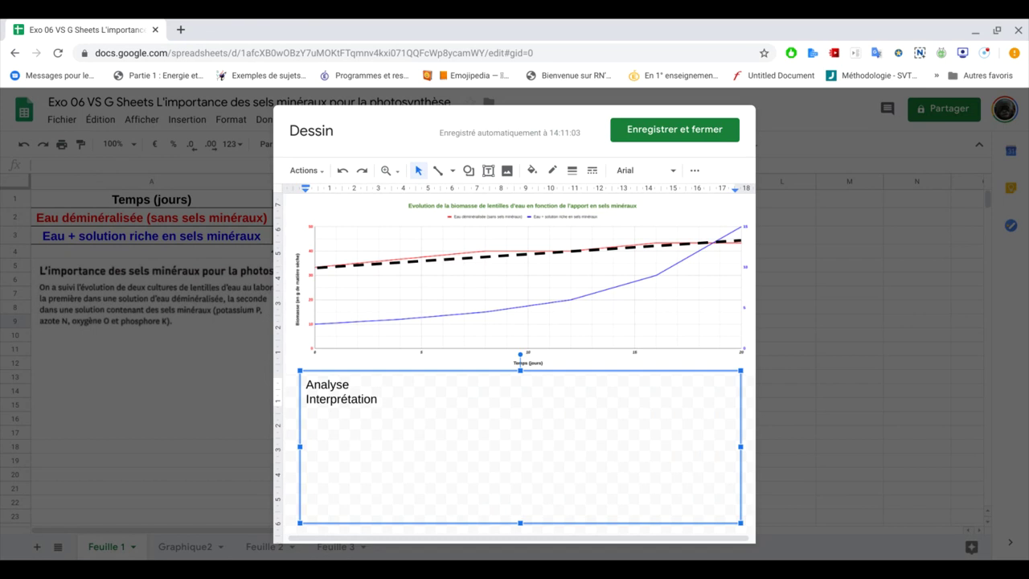
{"action": "left_click", "coordinate": [674, 132]}
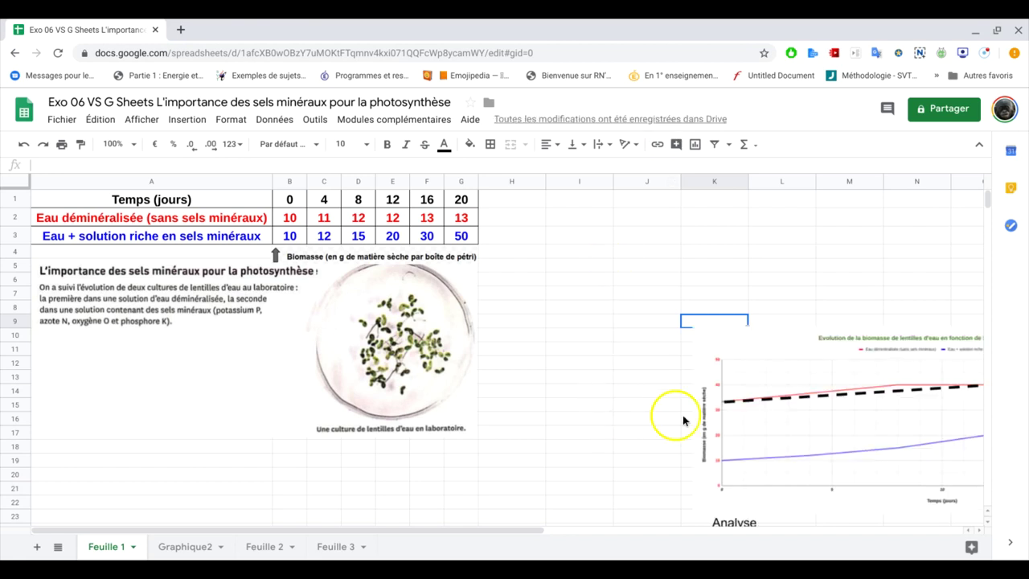
Drag the drawing beside the data table, then reopen it to check the text and save
{"action": "left_click", "coordinate": [787, 336]}
{"action": "mouse_move", "coordinate": [797, 345]}
{"action": "left_mouse_down"}
{"action": "mouse_move", "coordinate": [591, 276]}
{"action": "mouse_move", "coordinate": [584, 218]}
{"action": "left_mouse_up"}
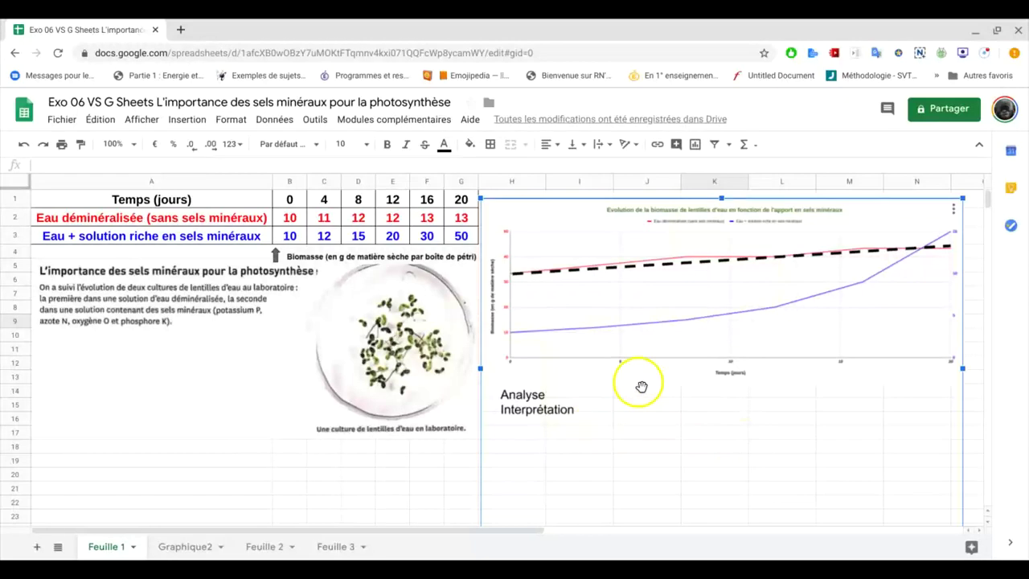
{"action": "double_click", "coordinate": [641, 387]}
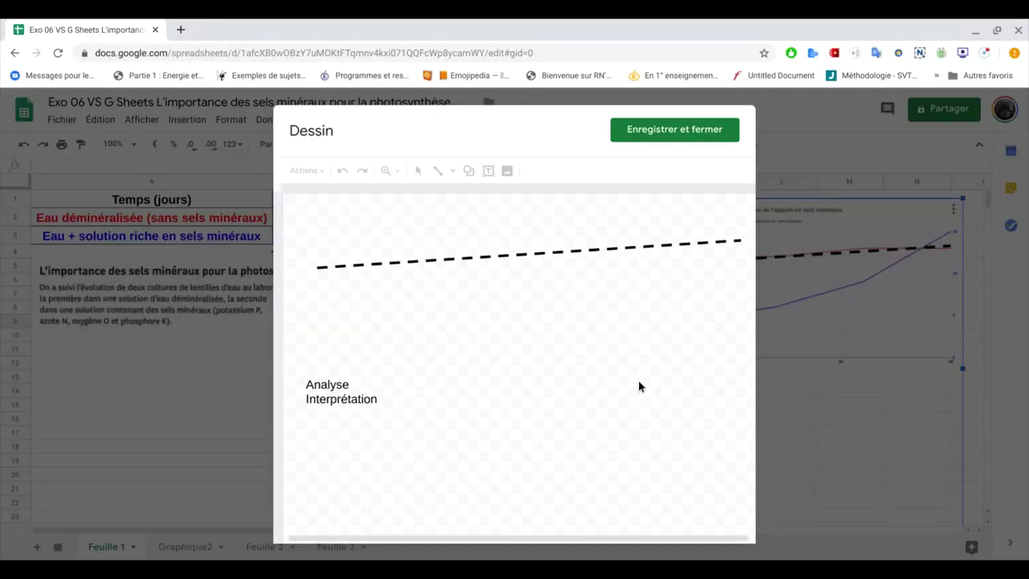
{"action": "left_click", "coordinate": [365, 388]}
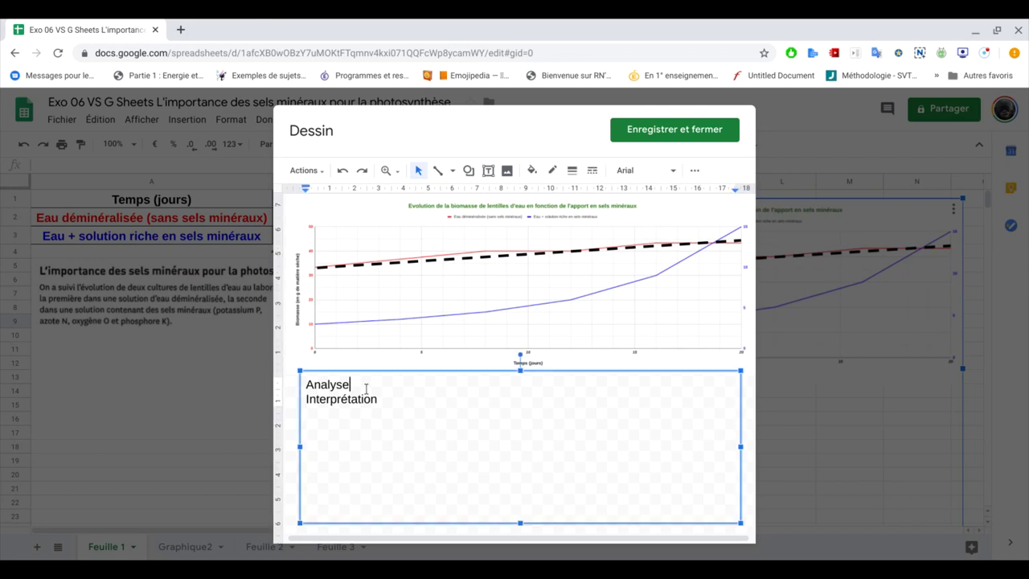
{"action": "left_click", "coordinate": [409, 397]}
{"action": "left_click", "coordinate": [675, 131]}
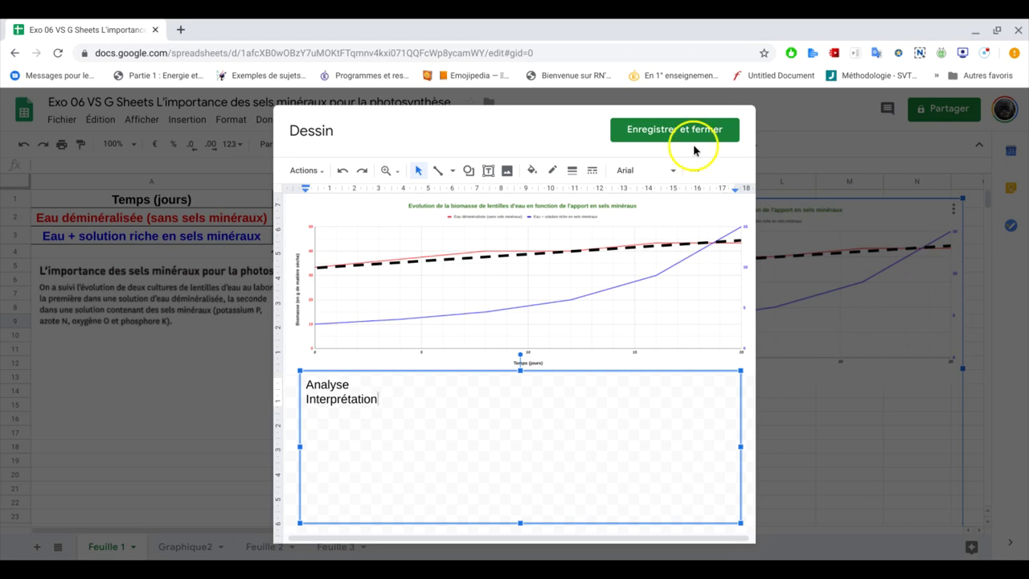